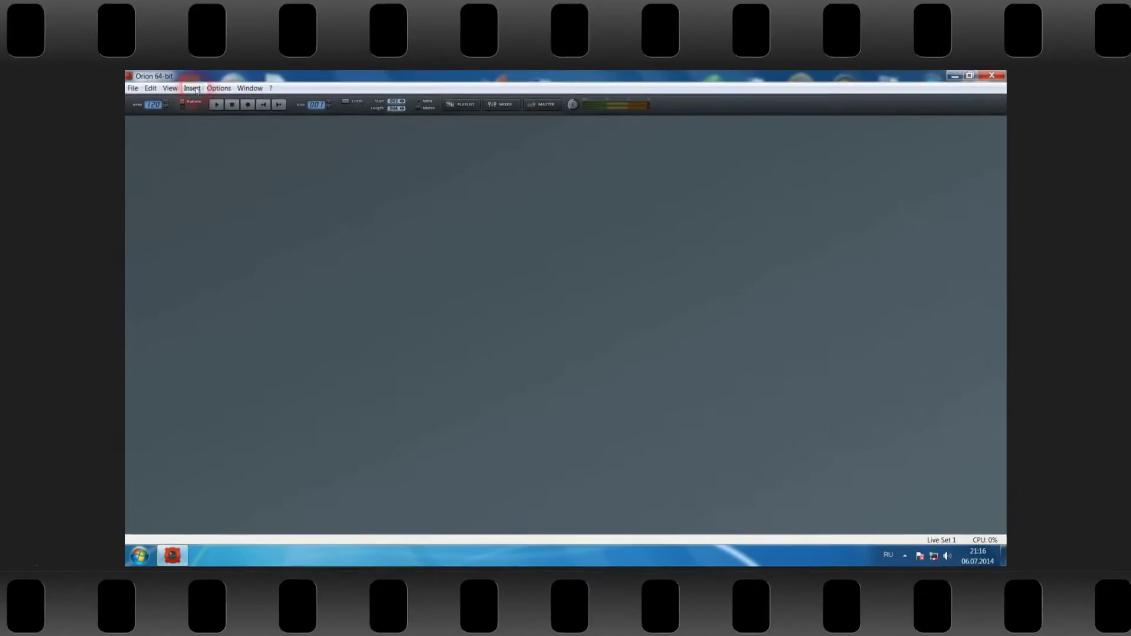
# Step: Insert a DrumRack loaded with the acoustic preset Acoustic Kit 1
pyautogui.click(579, 99)
pyautogui.moveTo(133, 39)
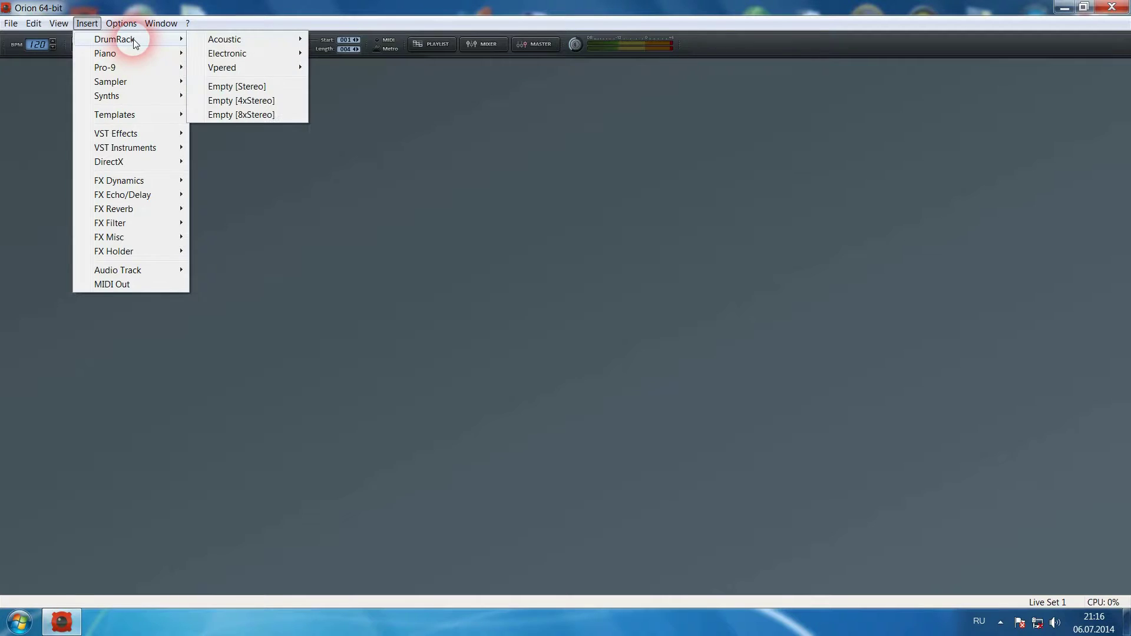
pyautogui.moveTo(236, 39)
pyautogui.click(343, 43)
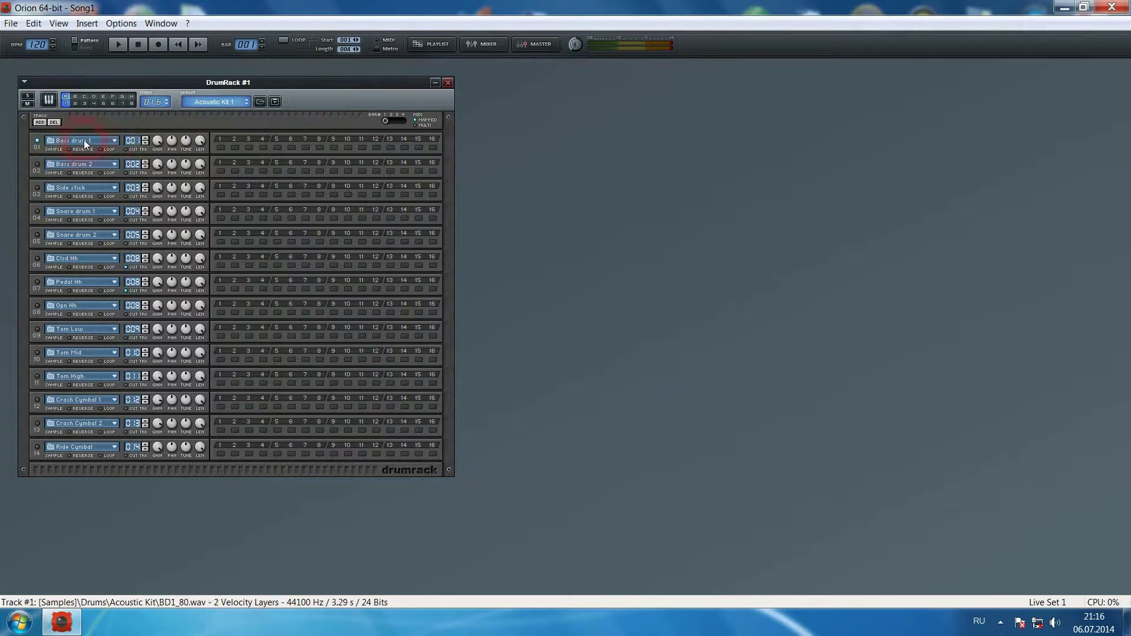
# Step: Program a beat with Bass drum 1 on steps 1, 5, 9, 13, Snare drum 1 on 5, 13, and Clsd Hh on every odd step
pyautogui.click(221, 148)
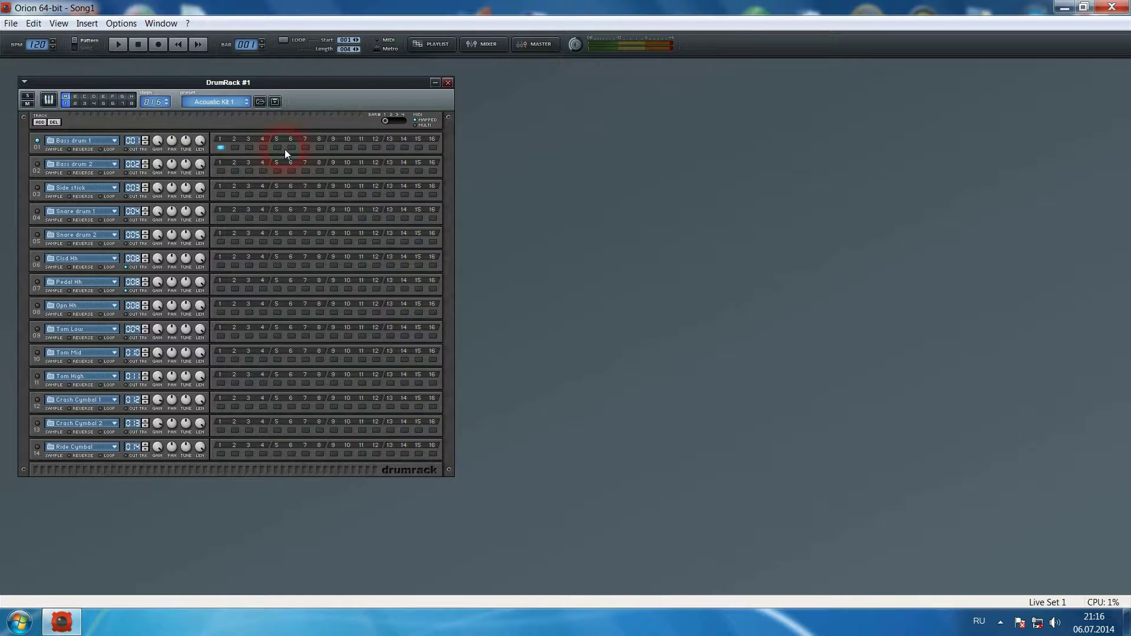
pyautogui.click(333, 147)
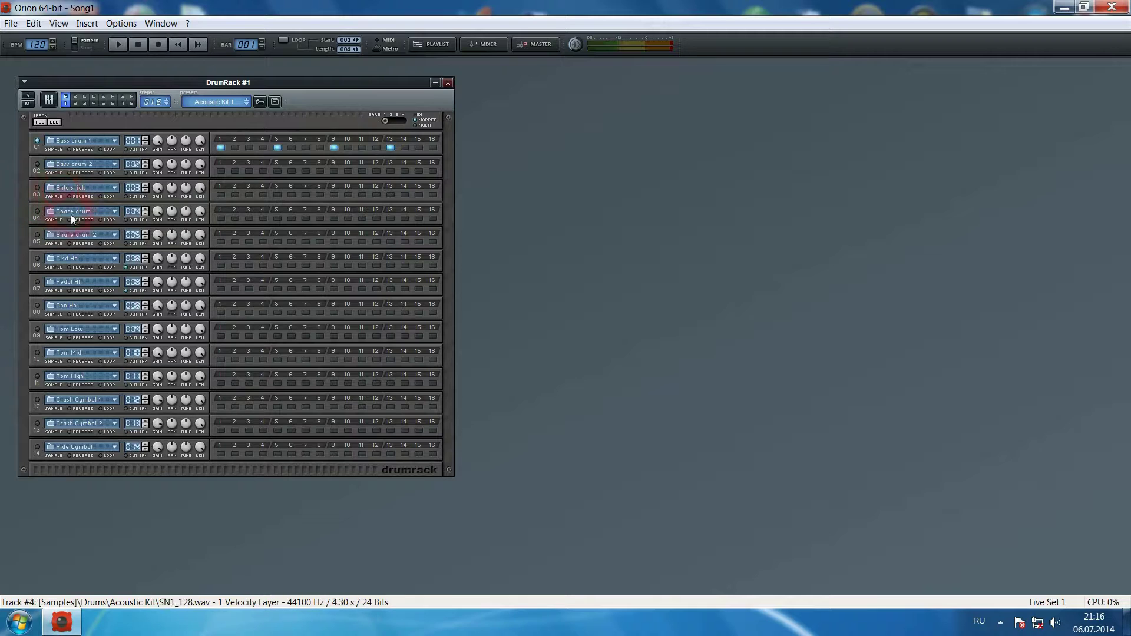
pyautogui.click(272, 211)
pyautogui.click(387, 219)
pyautogui.click(387, 218)
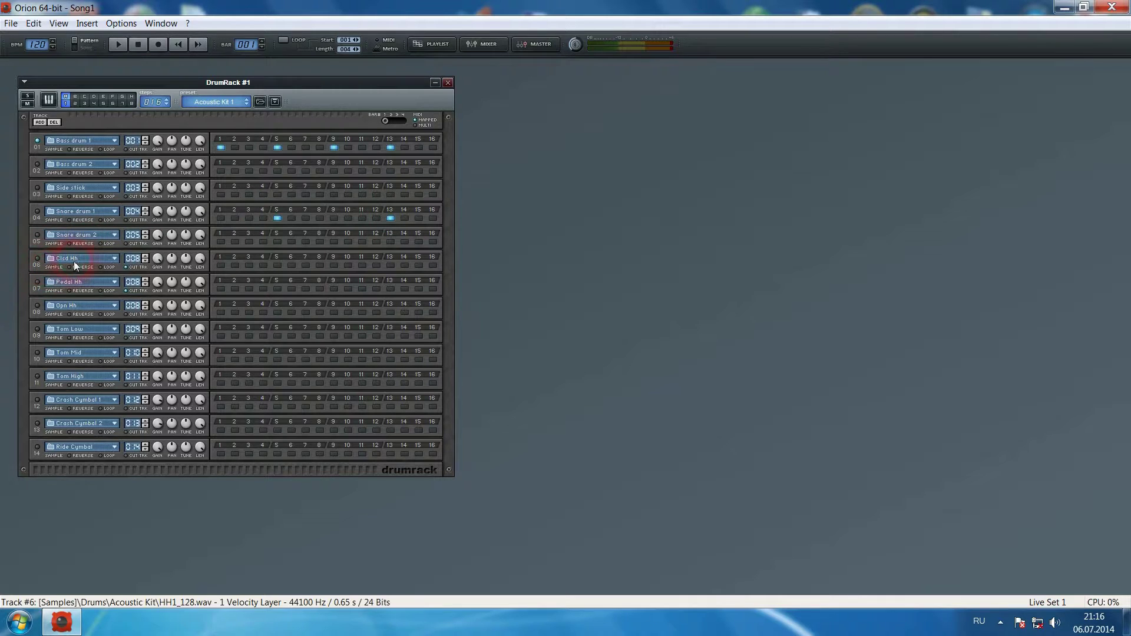
pyautogui.click(218, 265)
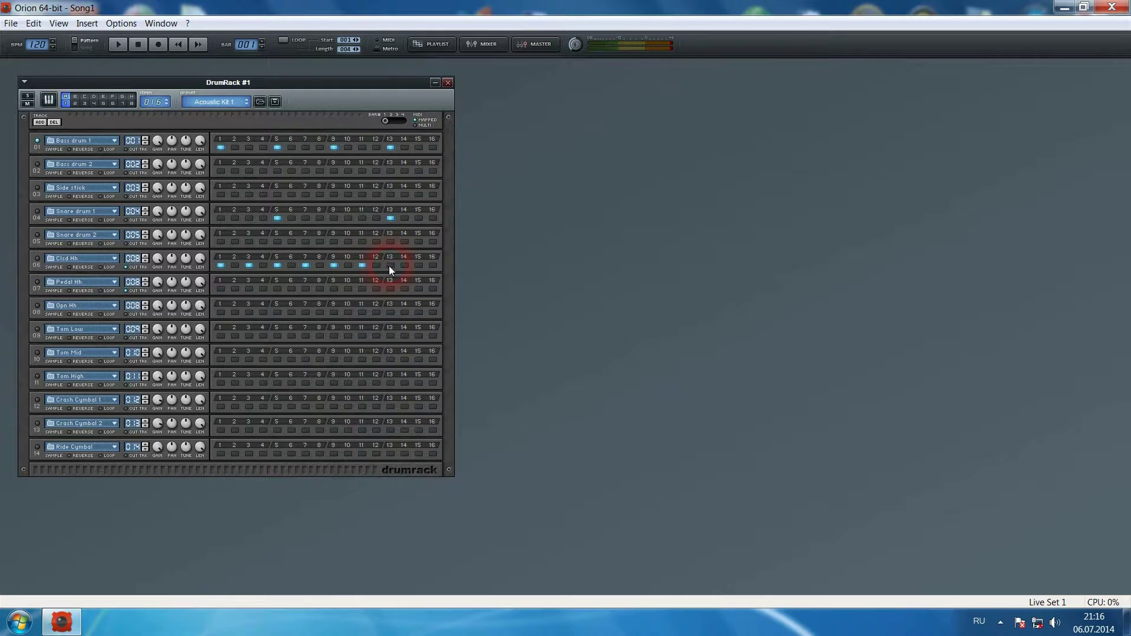
pyautogui.click(419, 266)
# Step: Open the DrumRack's piano roll and set the pattern length to 32 steps
pyautogui.click(50, 102)
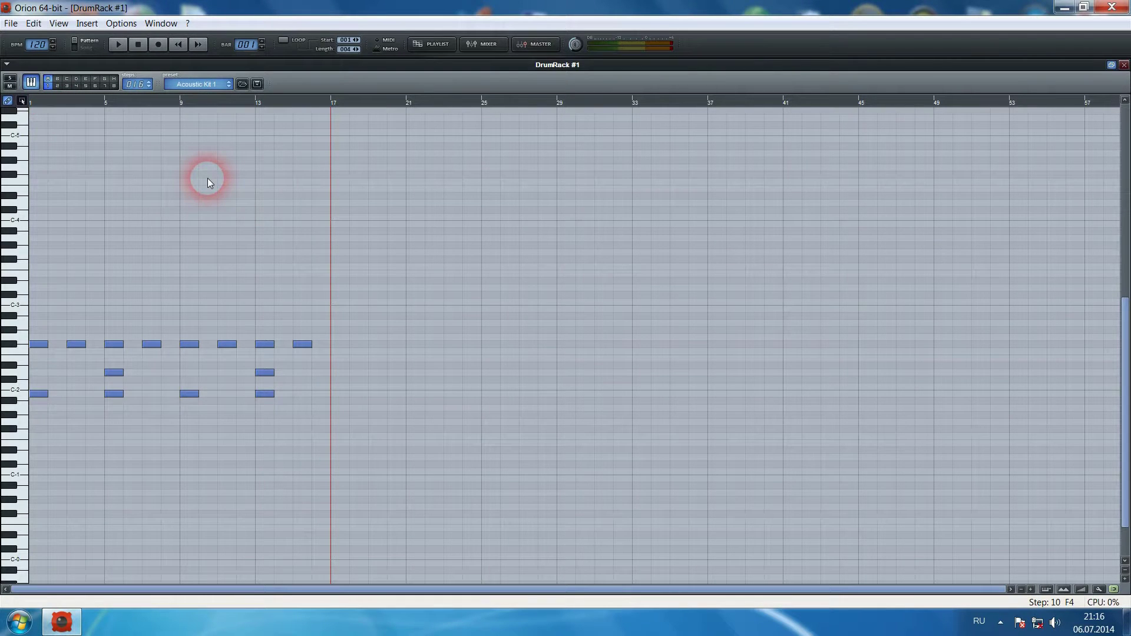
pyautogui.click(133, 84)
pyautogui.write('32')
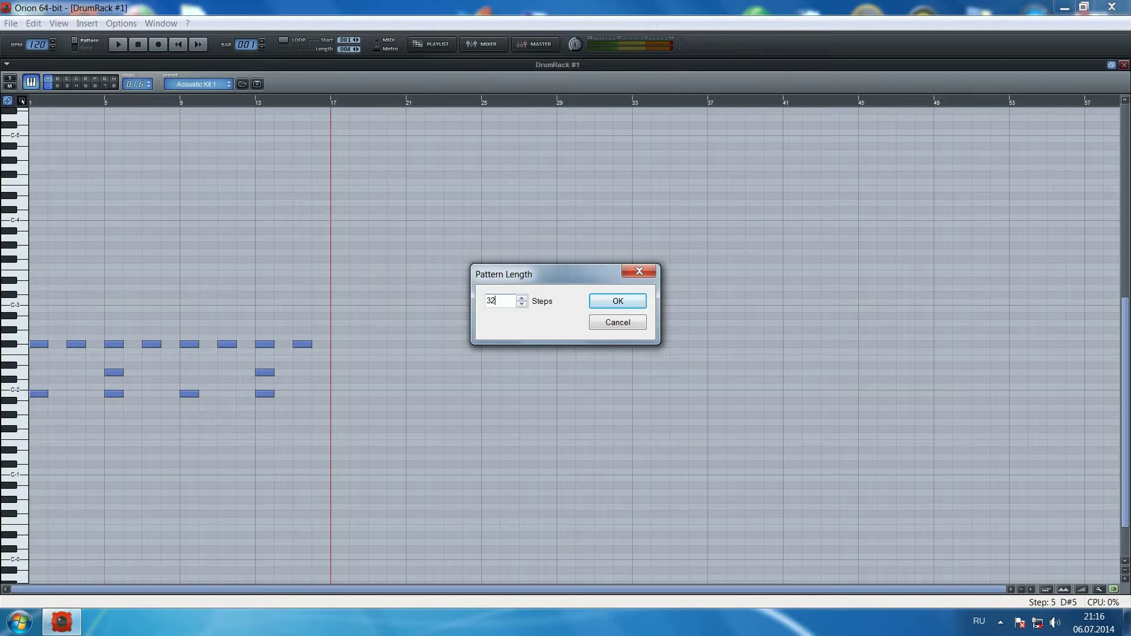
pyautogui.click(618, 301)
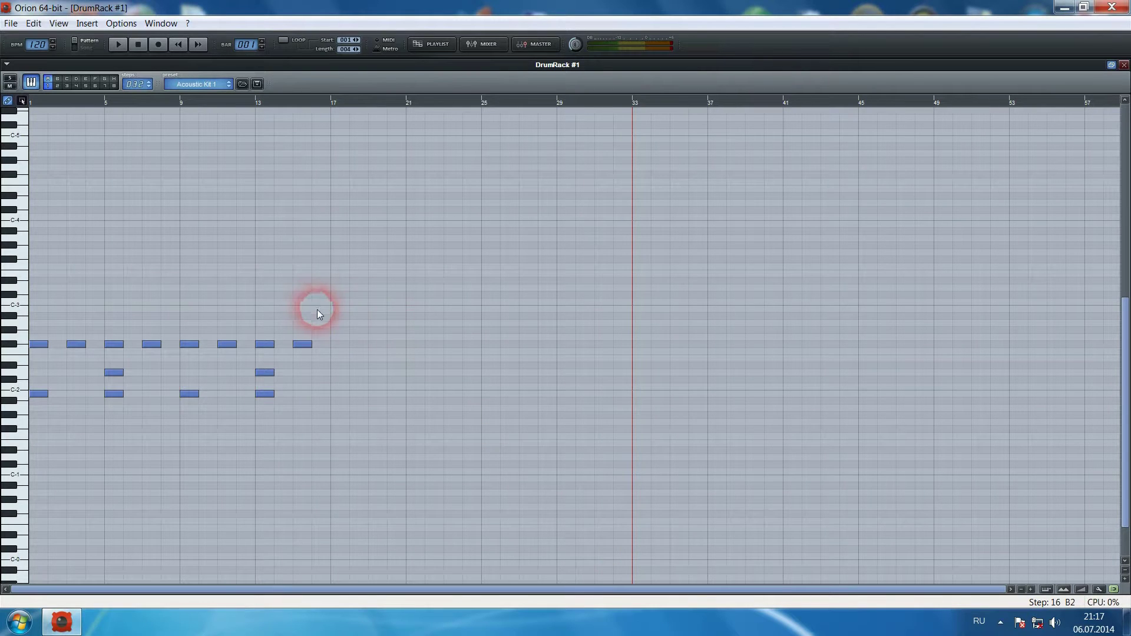
# Step: Copy all the drum notes of the first 16 steps so the copy starts at step 17
pyautogui.moveTo(335, 316); pyautogui.dragTo(18, 448)
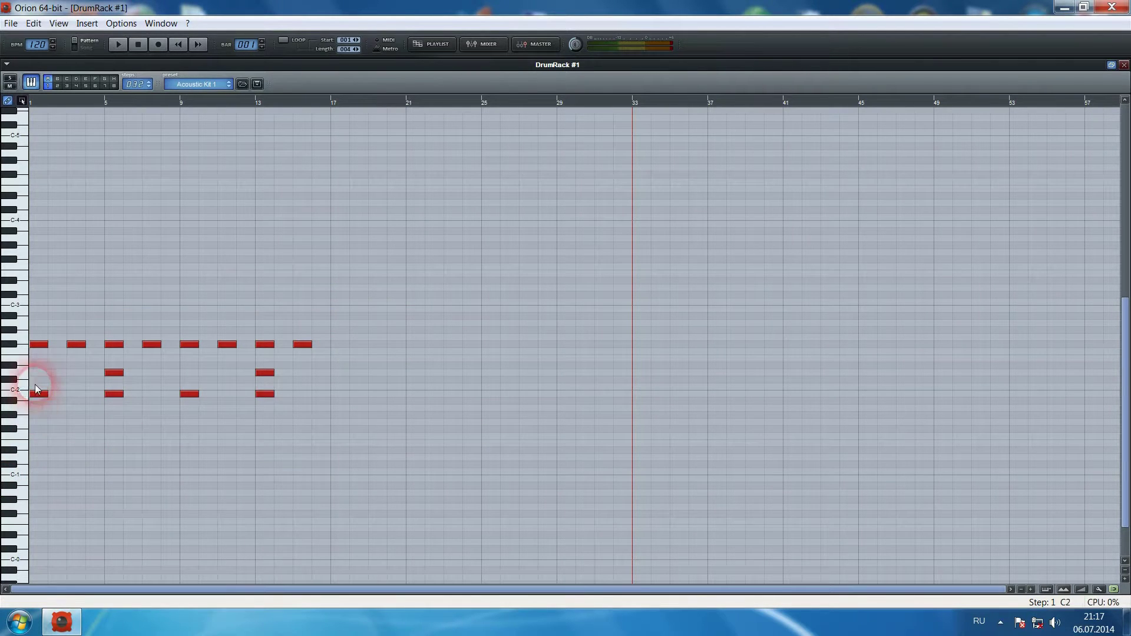
pyautogui.moveTo(36, 391); pyautogui.dragTo(339, 394)
pyautogui.click(323, 445)
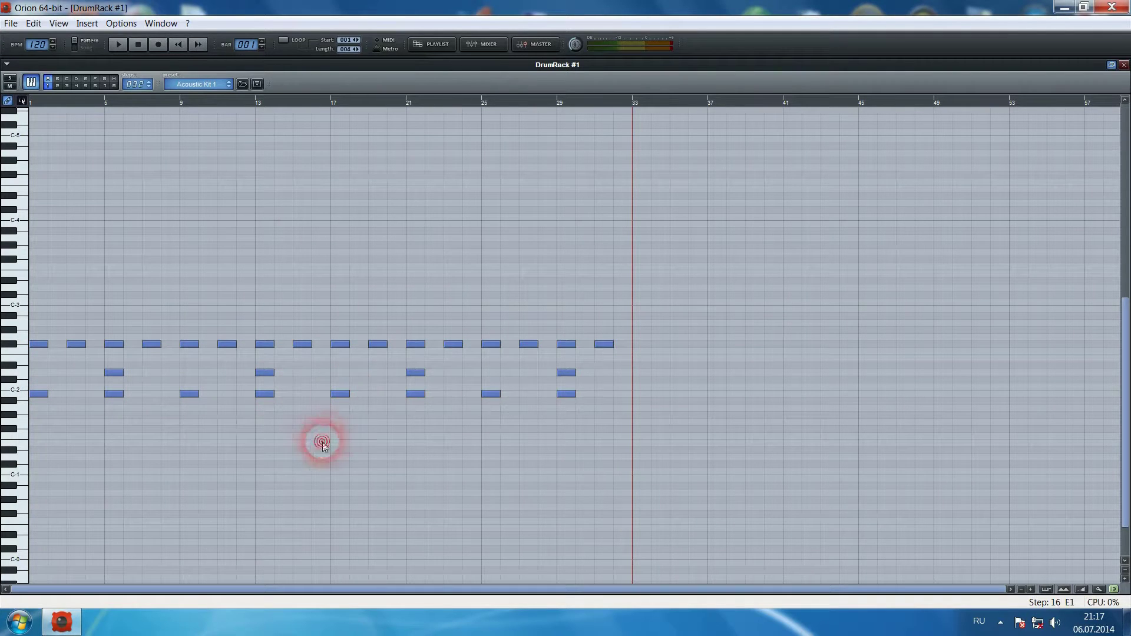
# Step: Add bass drum notes at steps 19 and 27 and snare notes at steps 30, 31 and 32
pyautogui.click(384, 396)
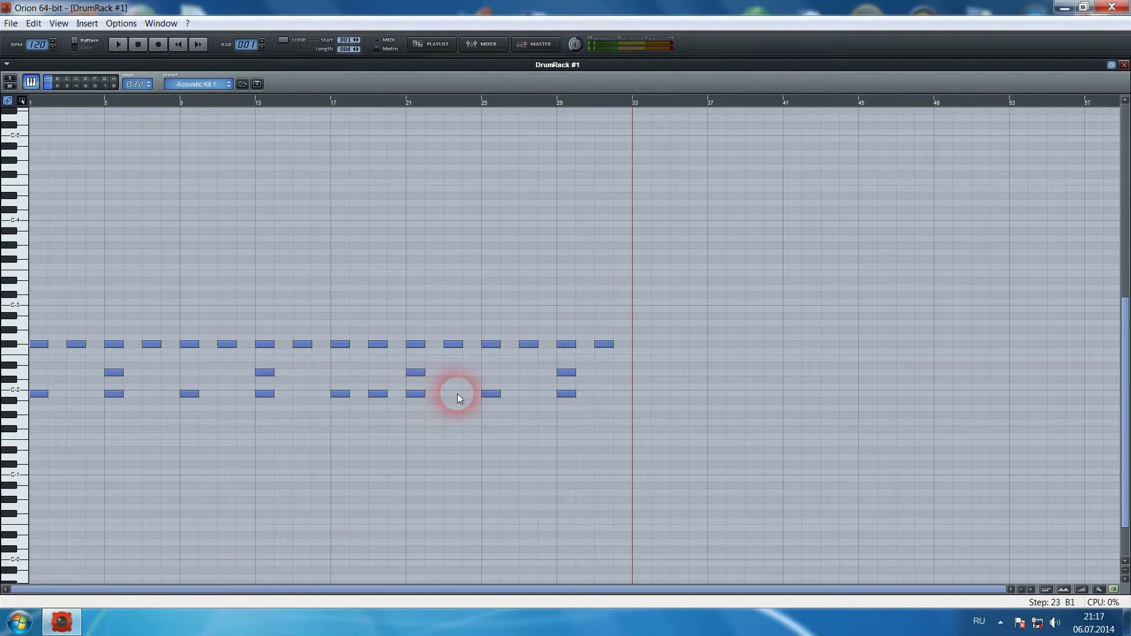
pyautogui.click(529, 394)
pyautogui.click(559, 394)
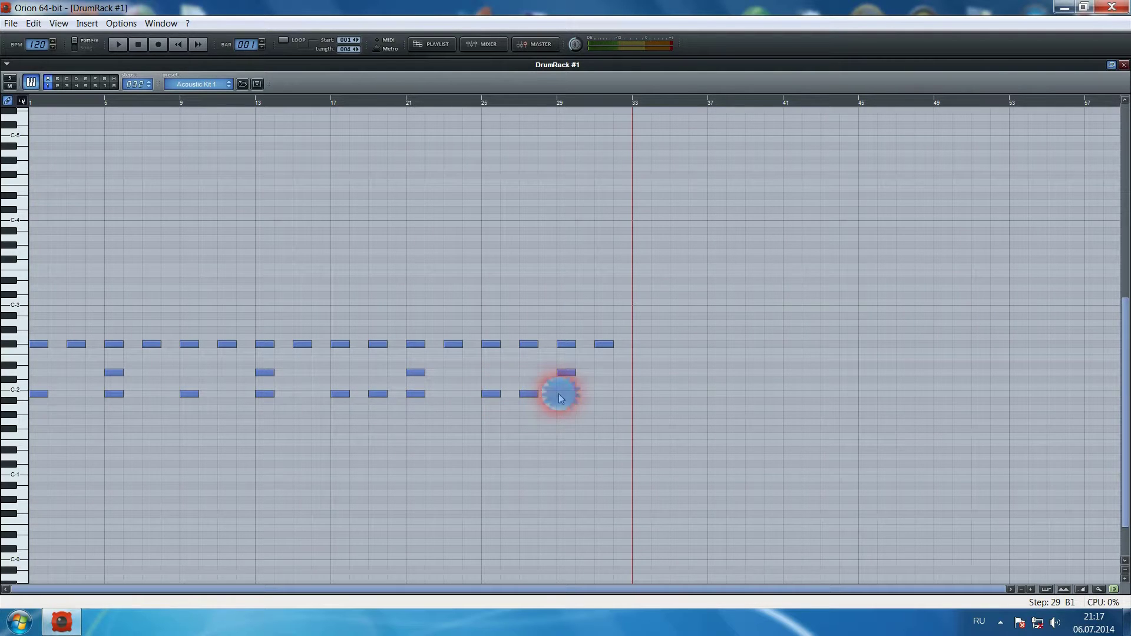
pyautogui.click(564, 393)
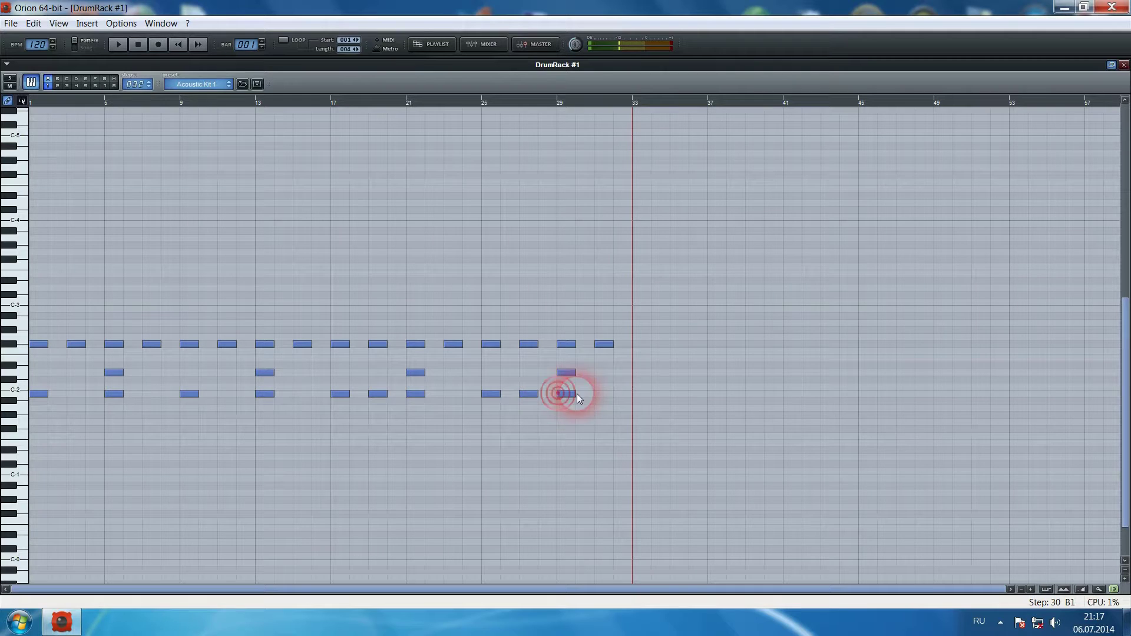
pyautogui.click(584, 372)
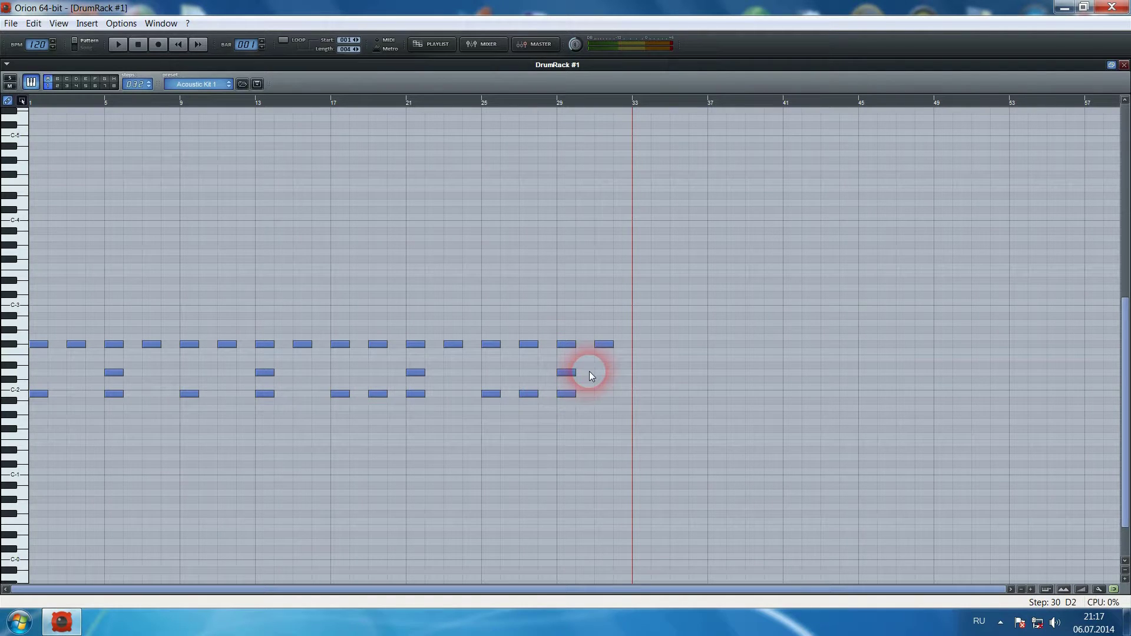
pyautogui.click(604, 372)
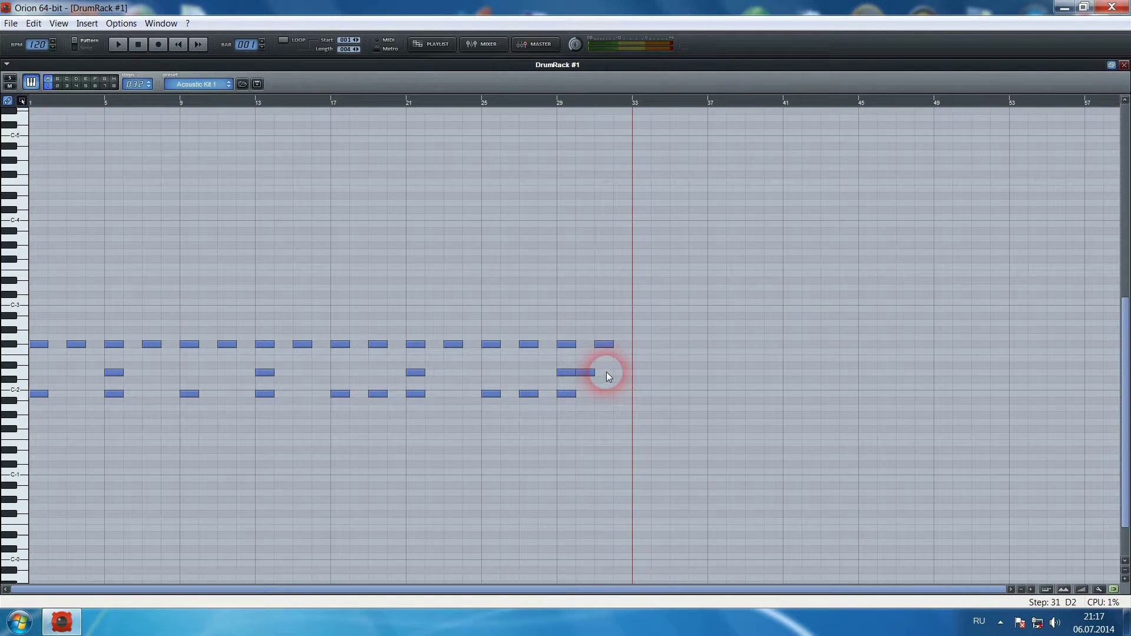
pyautogui.click(620, 372)
# Step: Play back the drum pattern, stop it and return to the DrumRack's step view
pyautogui.press('space')
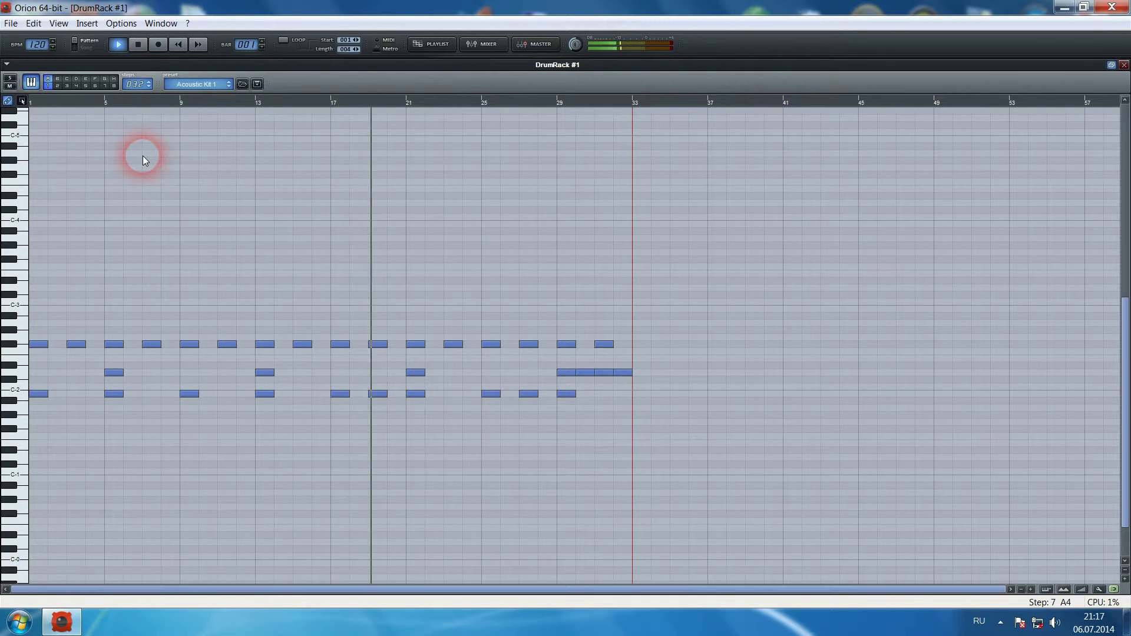
pyautogui.press('space')
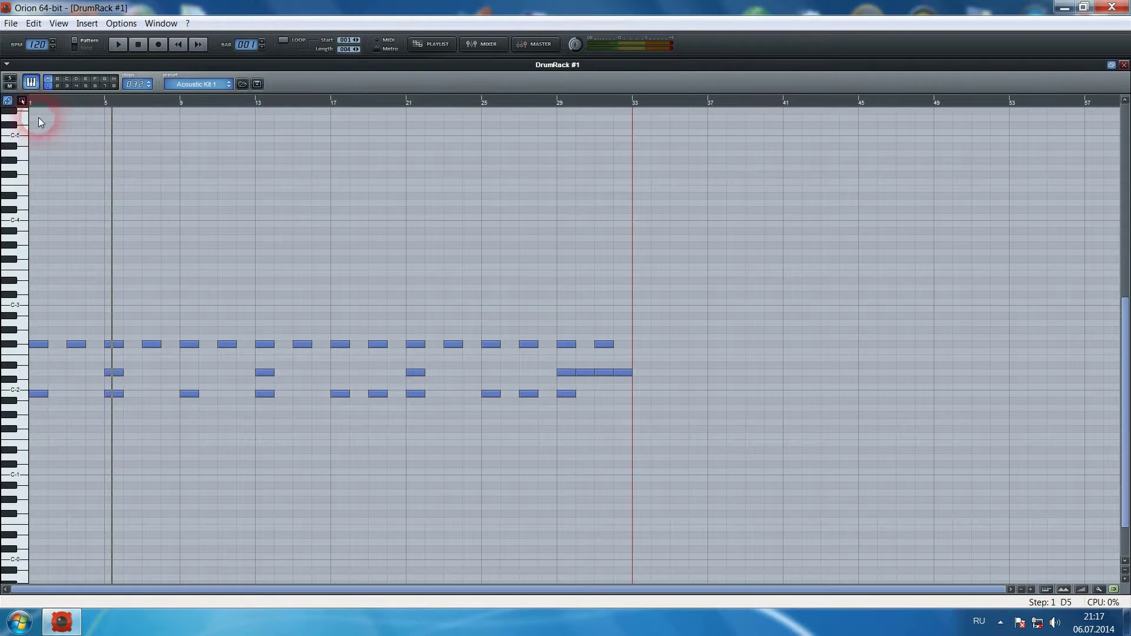
pyautogui.click(27, 83)
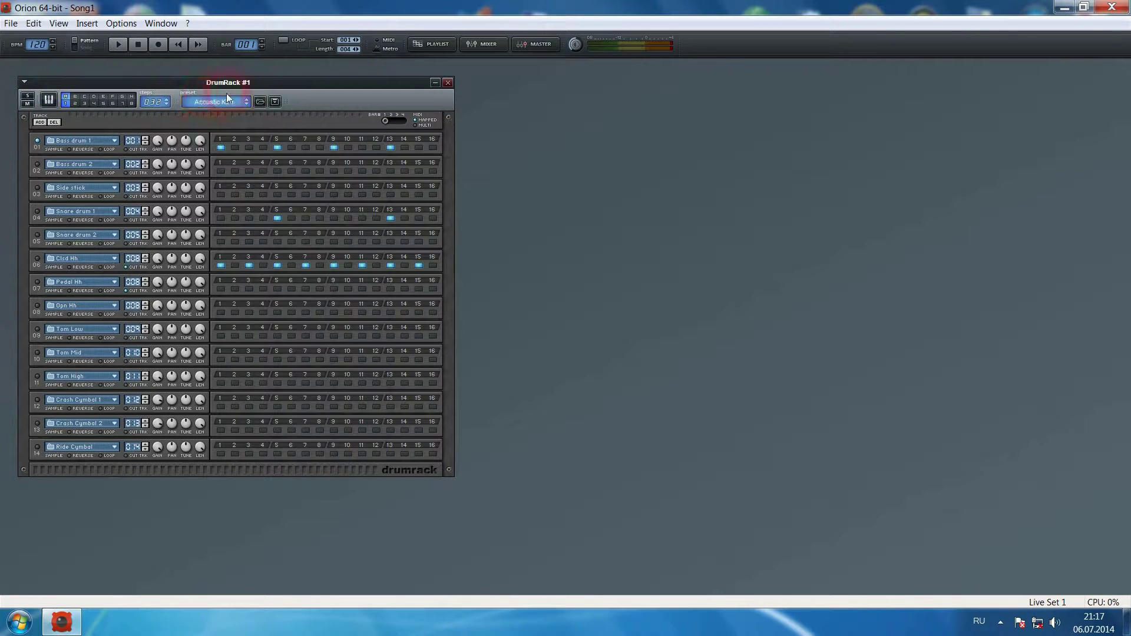
# Step: Insert a Toxic synth into the song
pyautogui.click(86, 23)
pyautogui.click(115, 40)
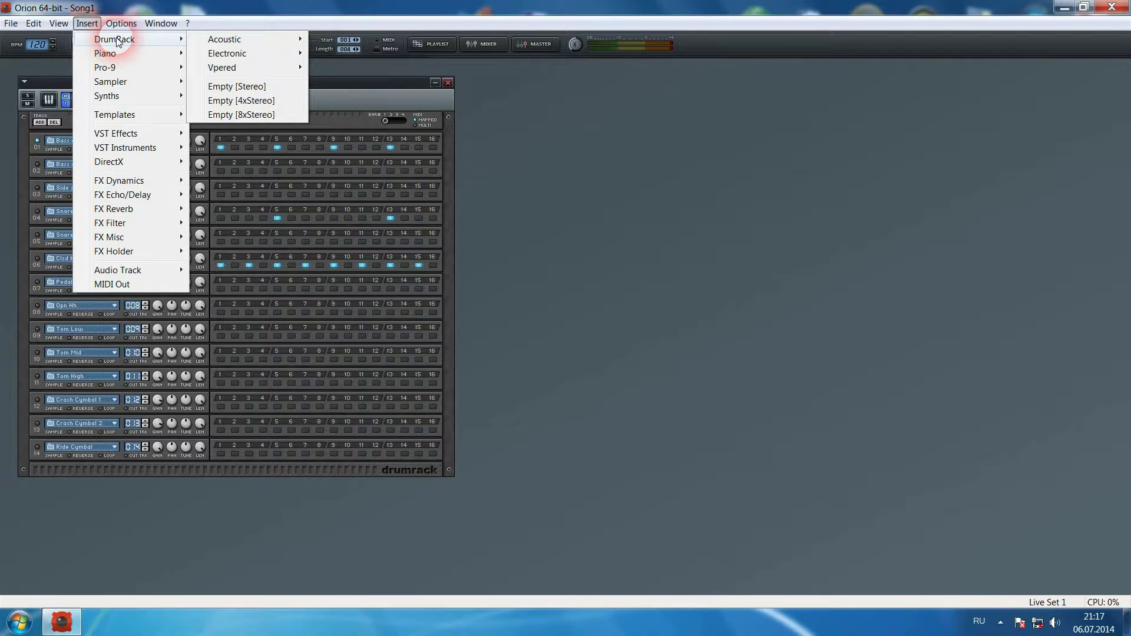
pyautogui.click(111, 81)
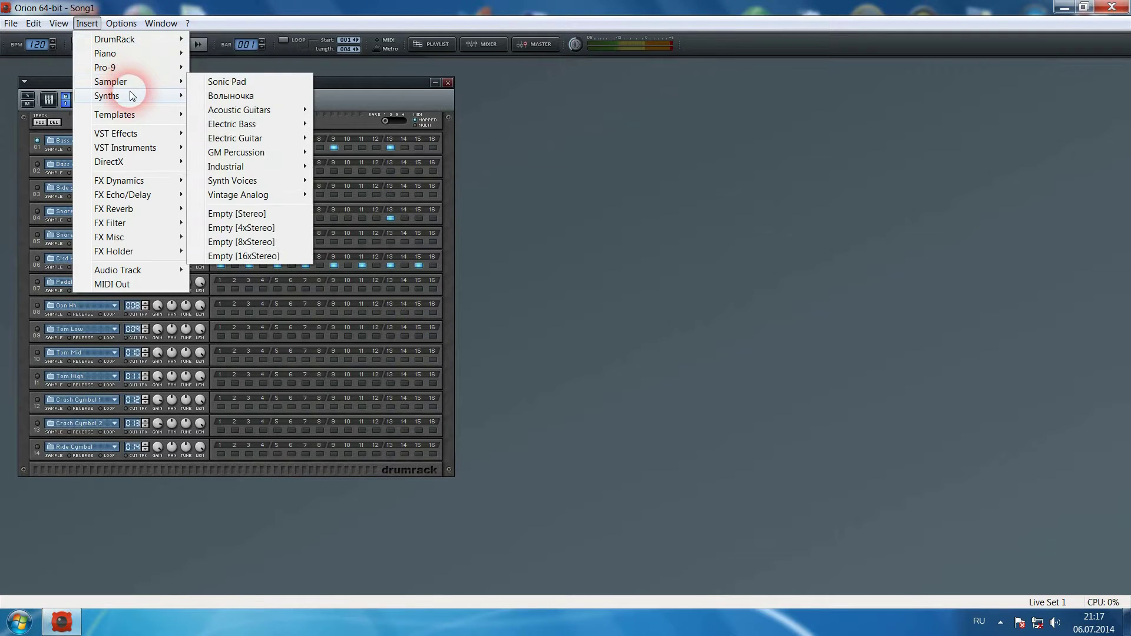
pyautogui.click(108, 95)
pyautogui.click(242, 137)
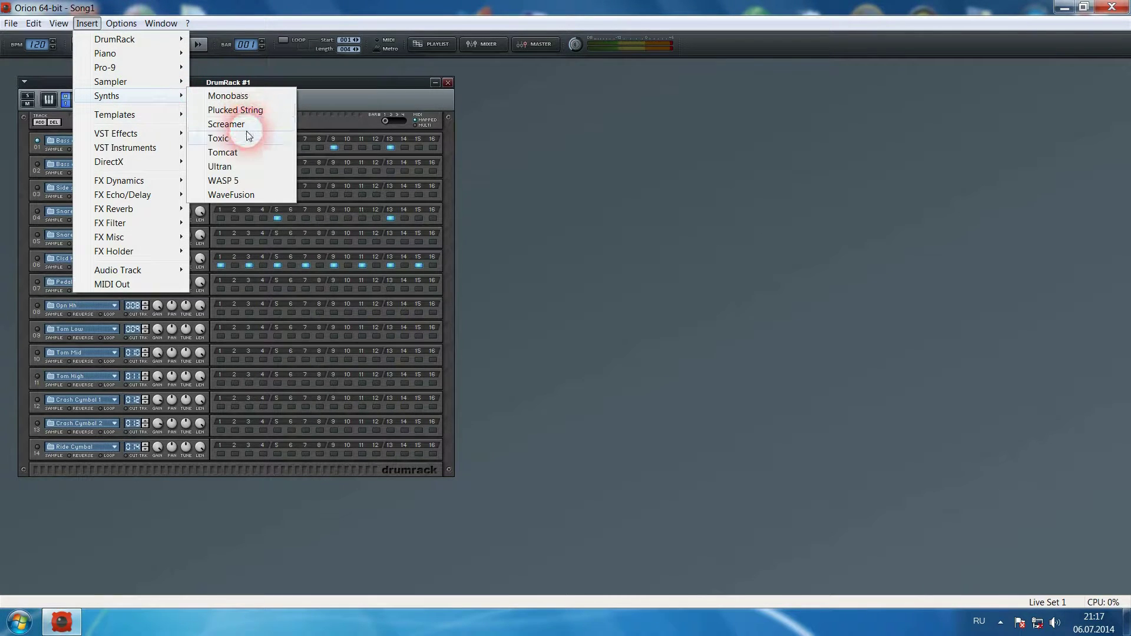
# Step: Load the DanceBass preset in Toxic and open the synth's piano roll
pyautogui.click(239, 120)
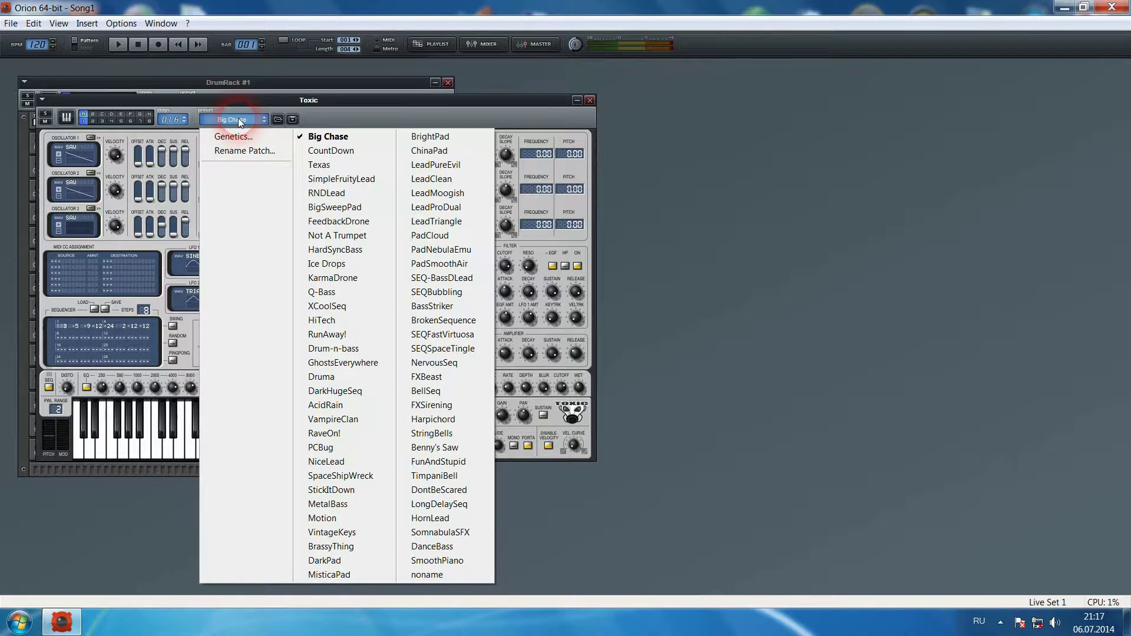
pyautogui.click(450, 546)
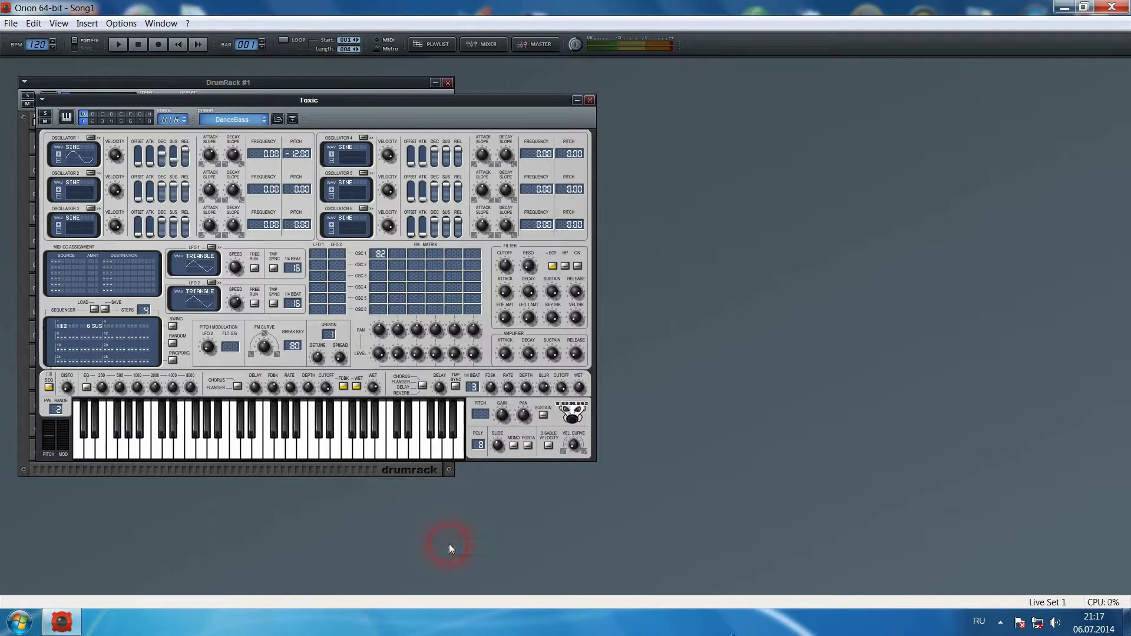
pyautogui.click(67, 120)
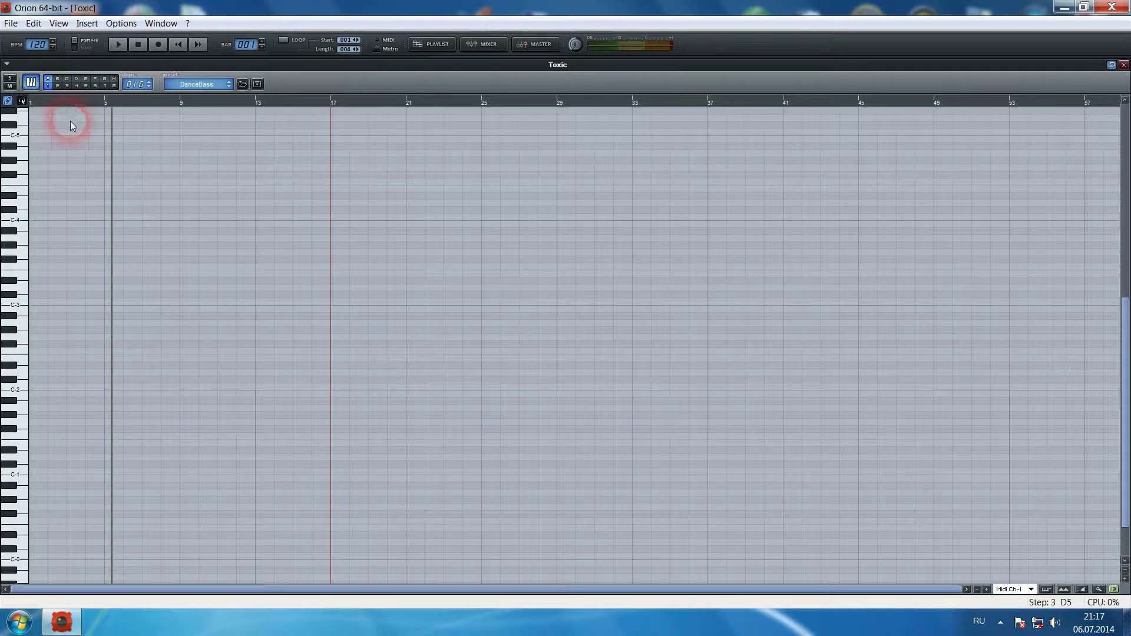
# Step: Raise Toxic's pattern length to 32 steps
pyautogui.click(150, 83)
pyautogui.click(151, 83)
pyautogui.click(150, 83)
pyautogui.click(150, 82)
pyautogui.click(150, 83)
pyautogui.click(150, 82)
pyautogui.click(150, 83)
pyautogui.click(150, 82)
pyautogui.click(150, 83)
pyautogui.click(150, 84)
pyautogui.click(150, 84)
pyautogui.click(150, 84)
pyautogui.click(150, 83)
pyautogui.click(150, 83)
pyautogui.click(151, 84)
pyautogui.click(150, 83)
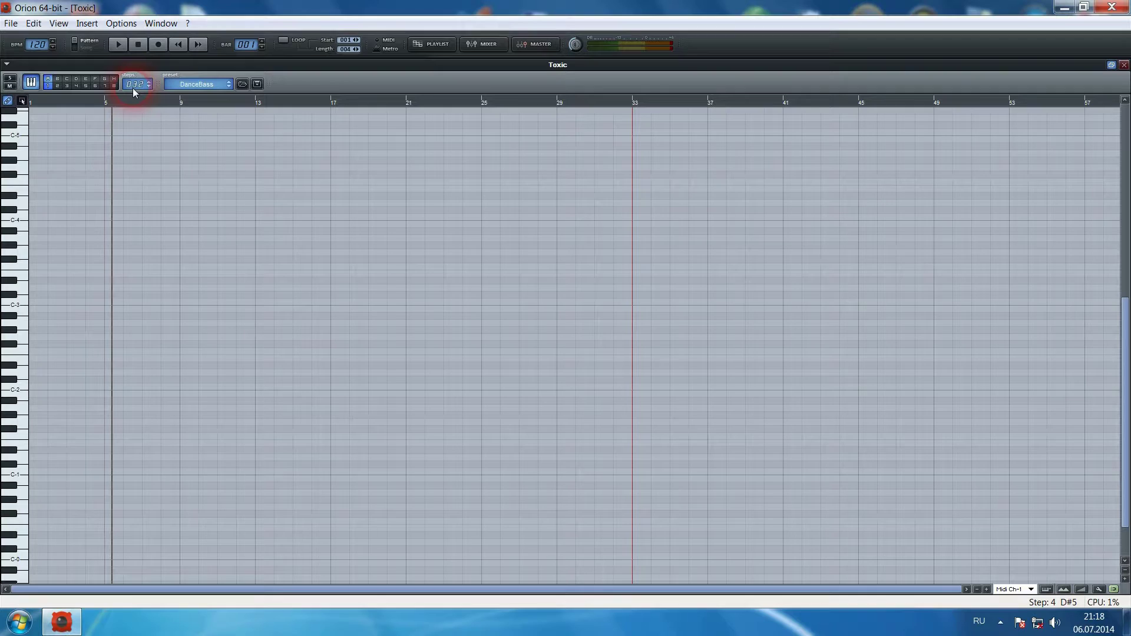
# Step: Set Toxic's pattern length to 64 steps
pyautogui.doubleClick(133, 87)
pyautogui.write('64')
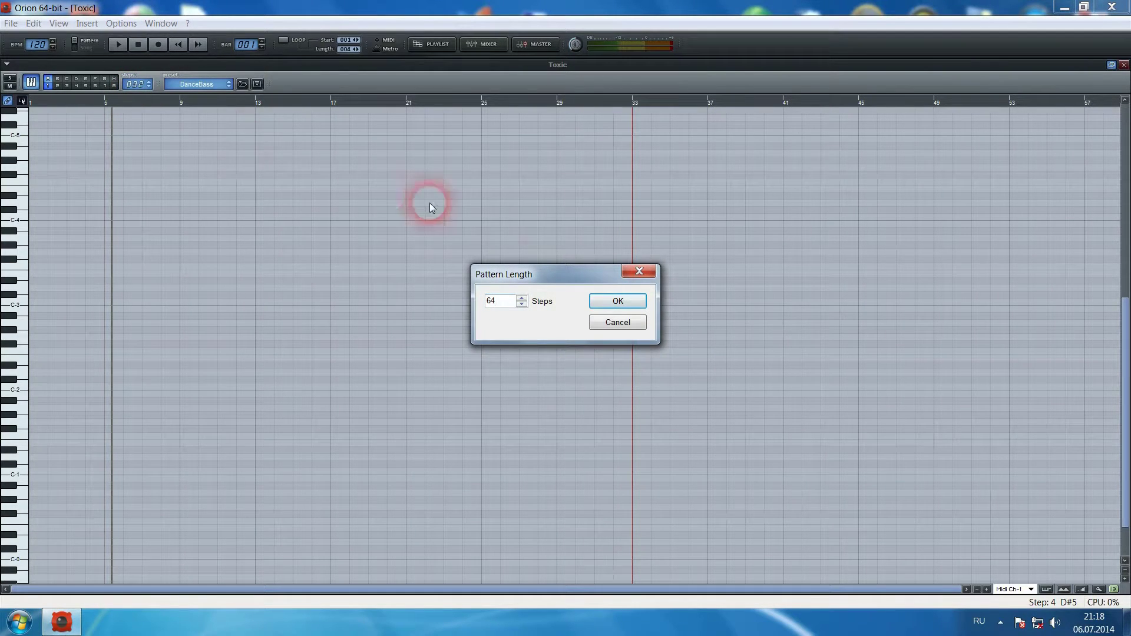
pyautogui.click(629, 302)
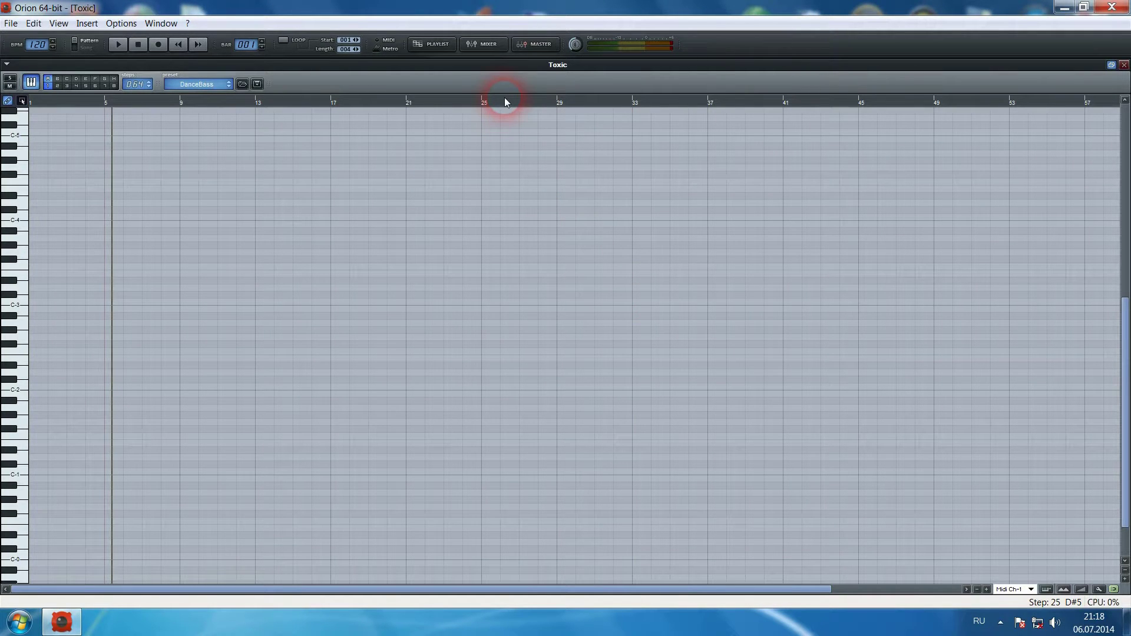
# Step: Draw a 16-step E3 note from step 1 in Toxic's piano roll
pyautogui.scroll(-1, 504, 97)
pyautogui.scroll(3, 505, 101)
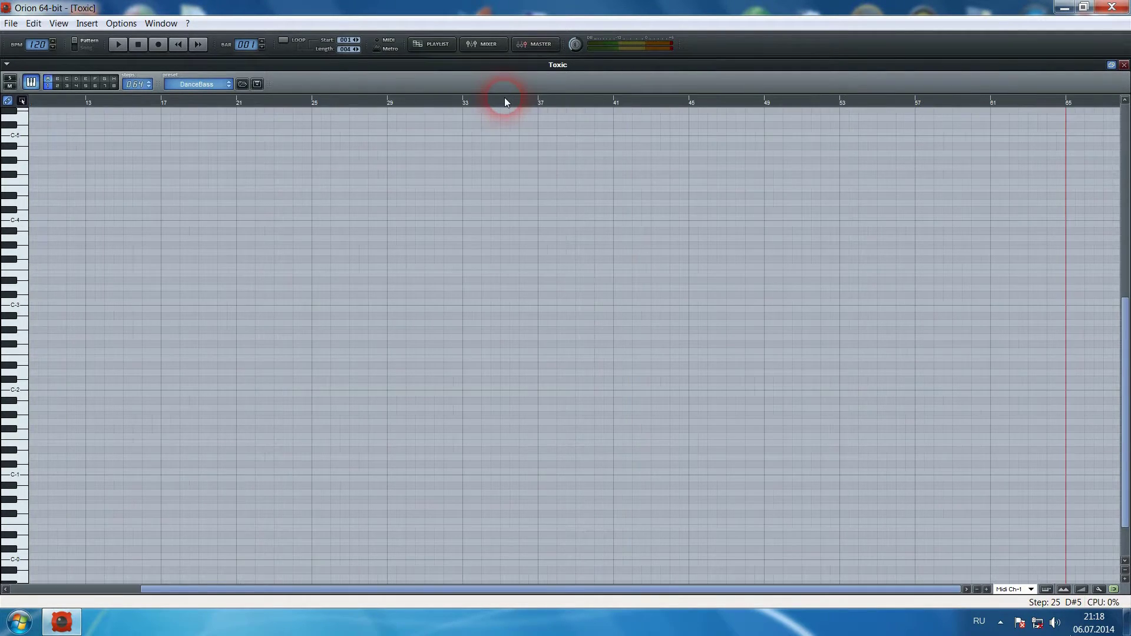
pyautogui.scroll(-4, 504, 100)
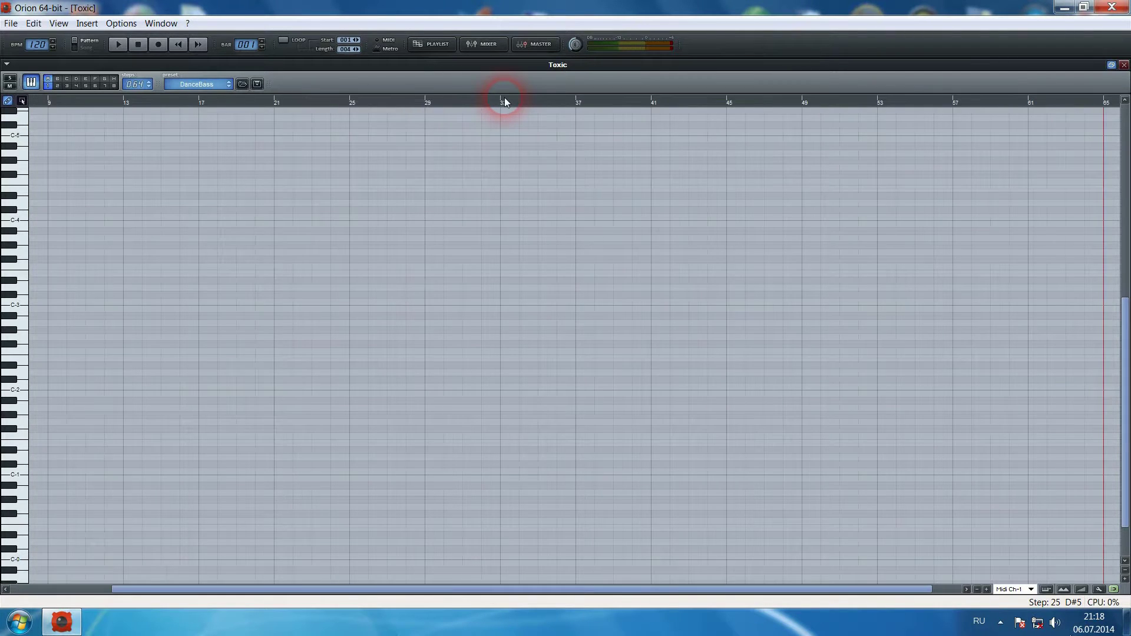
pyautogui.scroll(4, 505, 99)
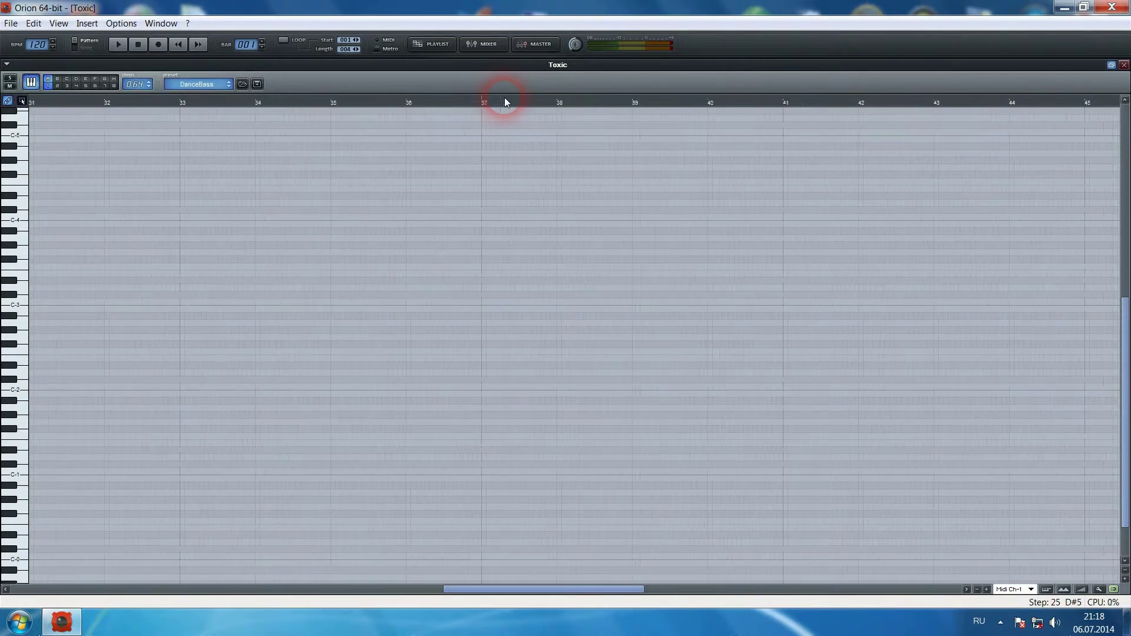
pyautogui.scroll(-1, 504, 101)
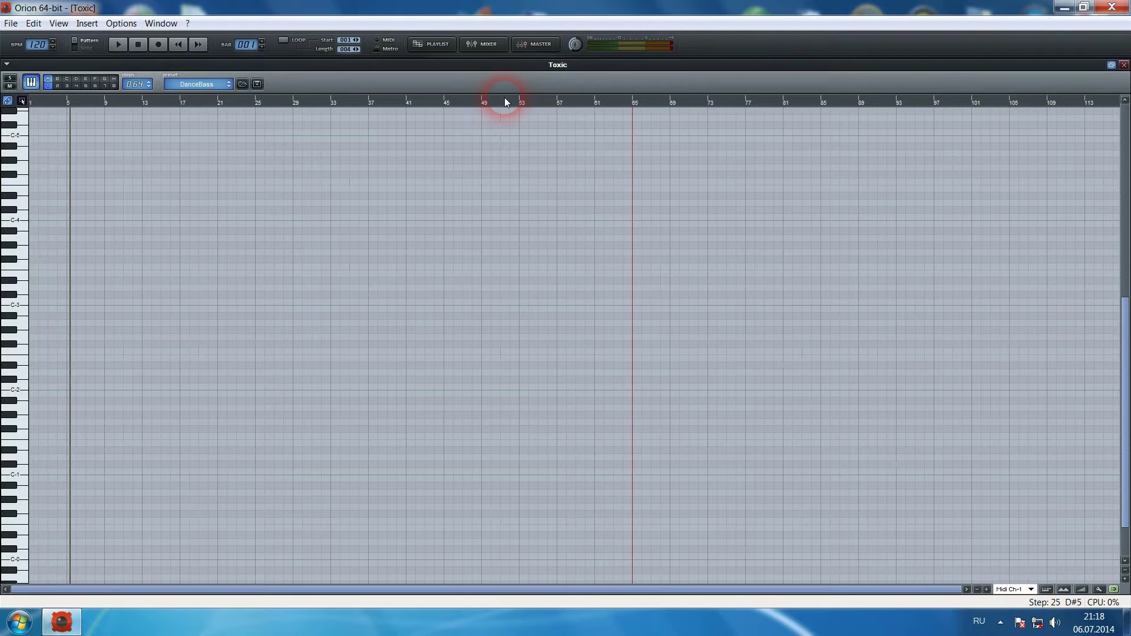
pyautogui.click(19, 363)
pyautogui.click(20, 275)
pyautogui.click(37, 275)
pyautogui.moveTo(43, 277); pyautogui.dragTo(180, 288)
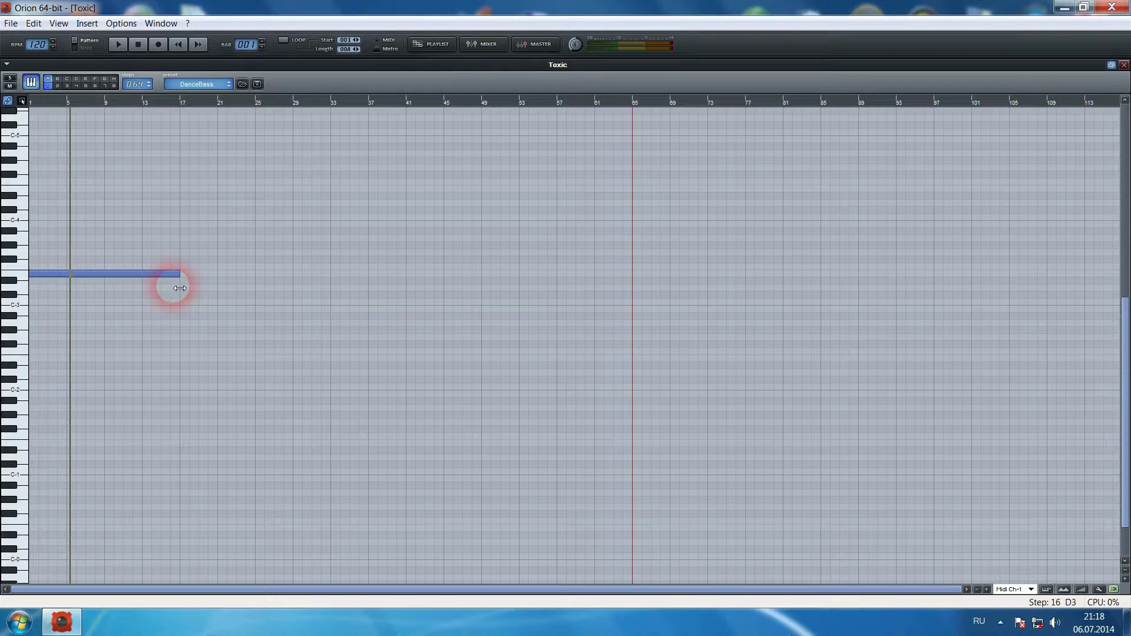
# Step: Add 16-step notes to the Toxic pattern: A3 at step 17, G3 at step 33 and C4 at step 49
pyautogui.click(186, 238)
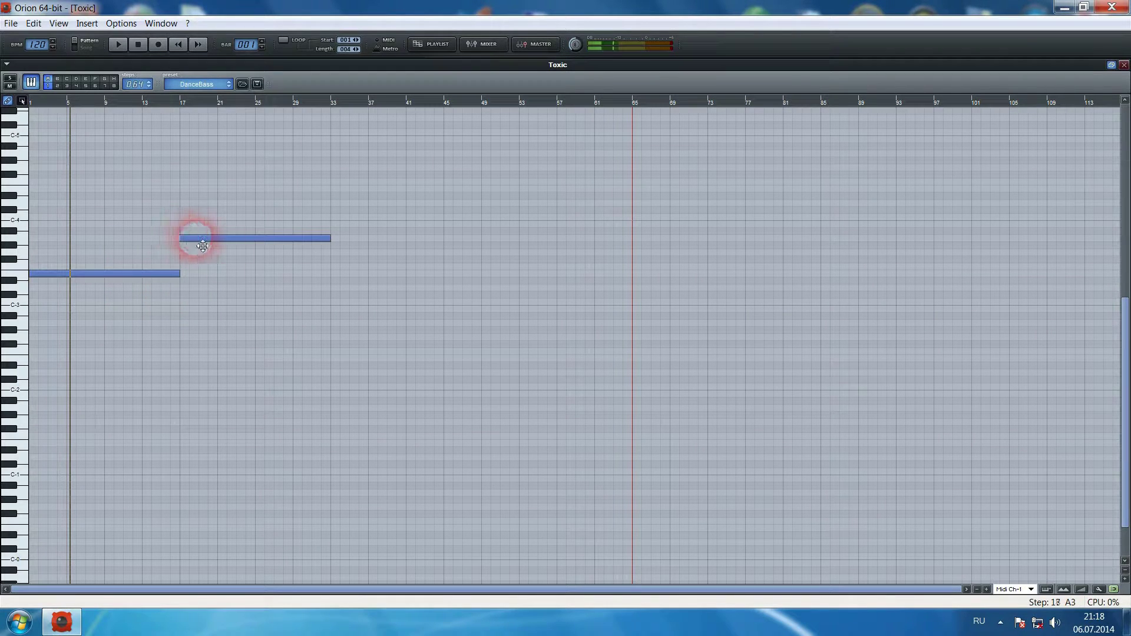
pyautogui.click(338, 253)
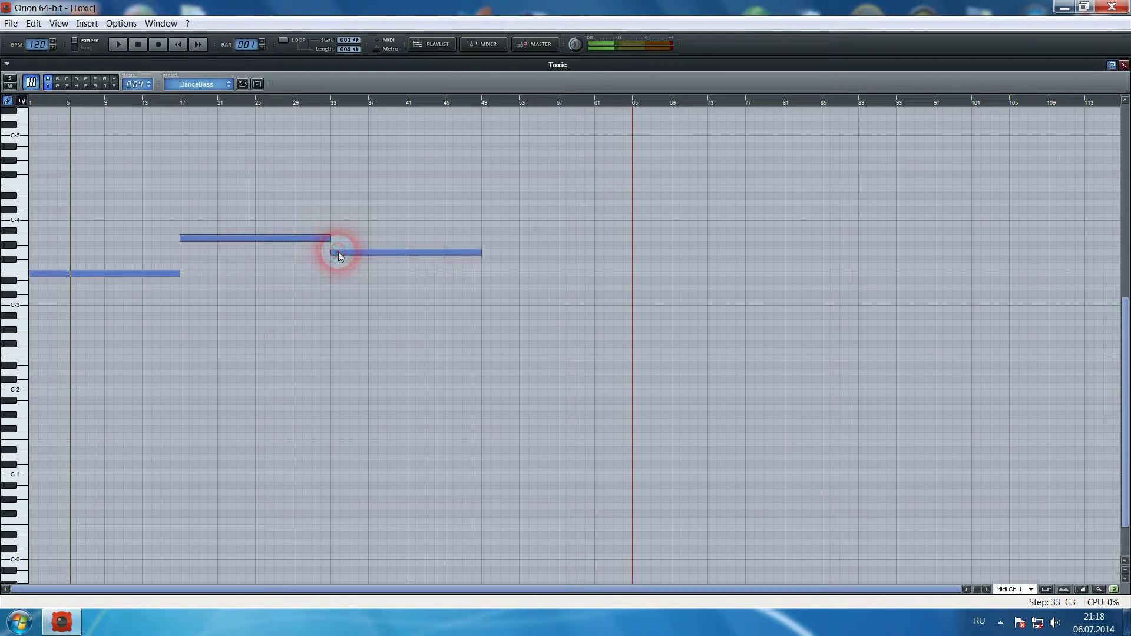
pyautogui.moveTo(493, 266); pyautogui.dragTo(501, 219)
# Step: Play back the Toxic bass line to hear how it sounds
pyautogui.press('space')
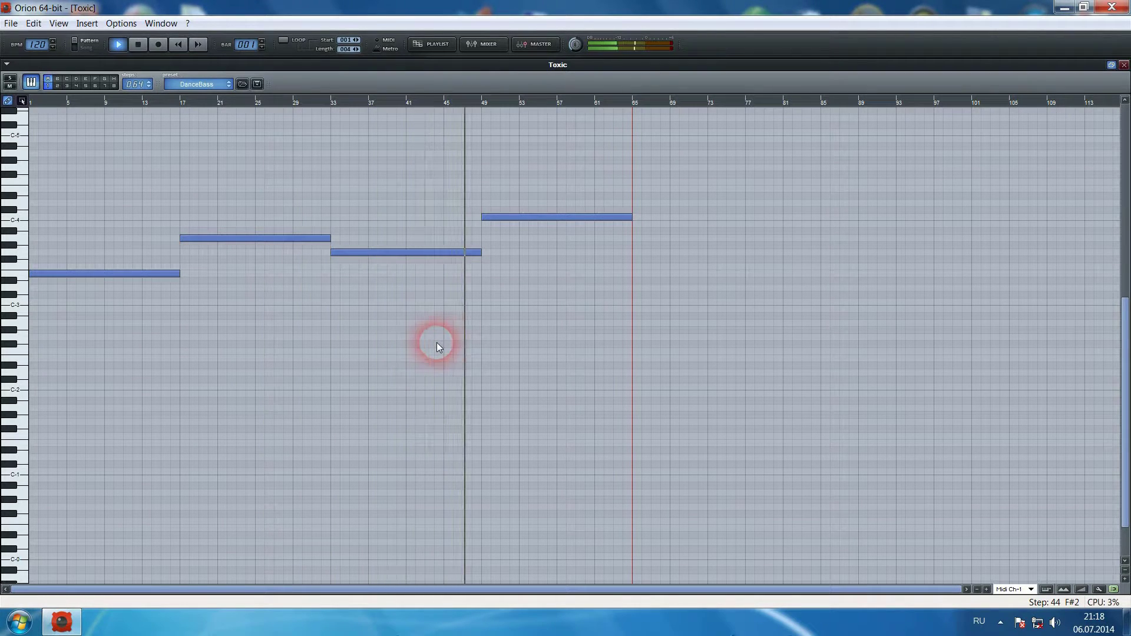
pyautogui.press('space')
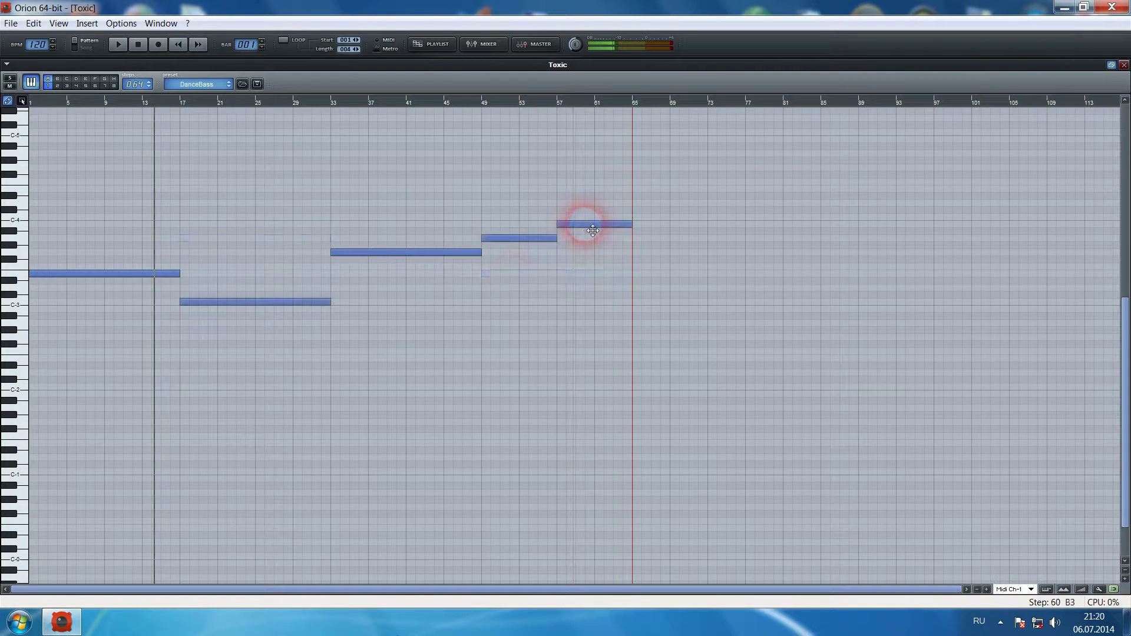
pyautogui.press('space')
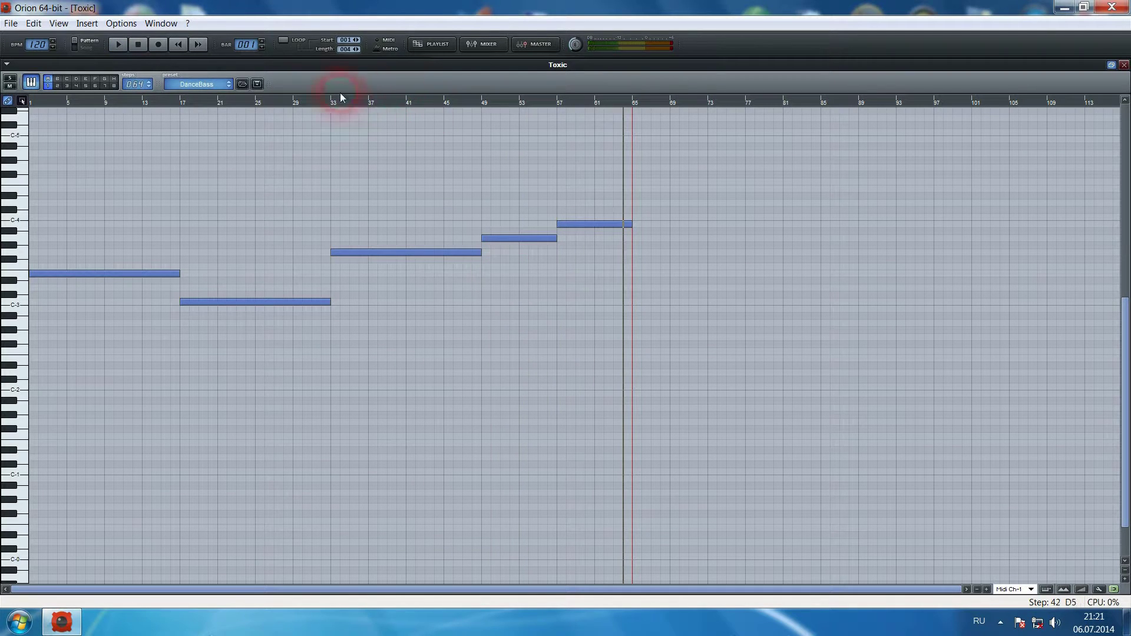
# Step: Fill the playlist's DrumRack #1 and Toxic tracks with back-to-back A1 pattern clips from bar 9 to bar 41
pyautogui.click(429, 44)
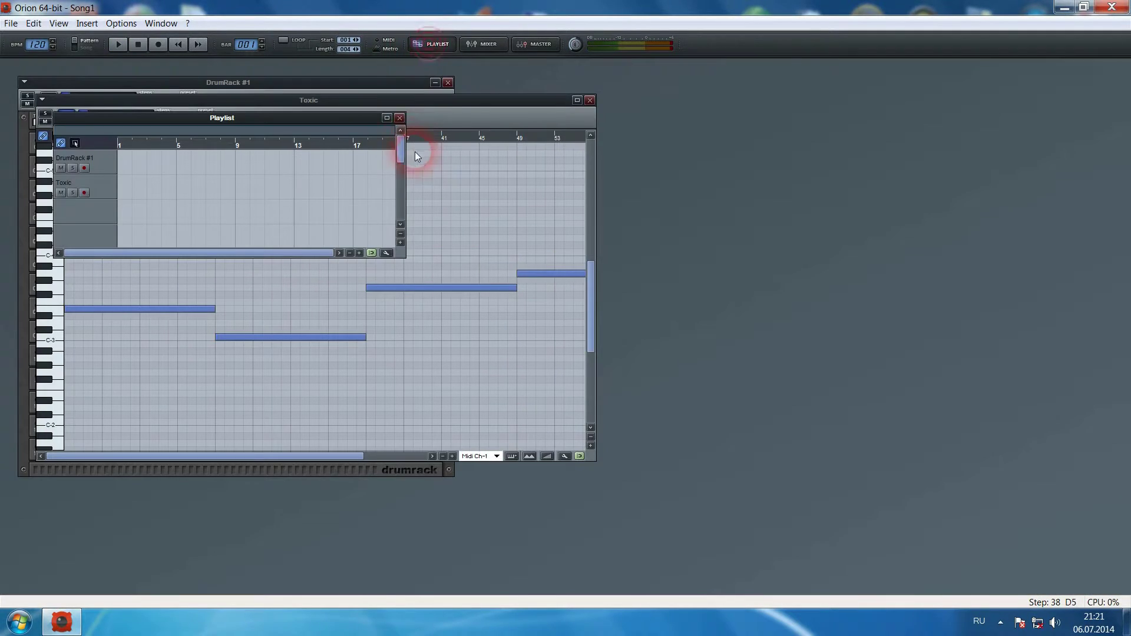
pyautogui.click(387, 118)
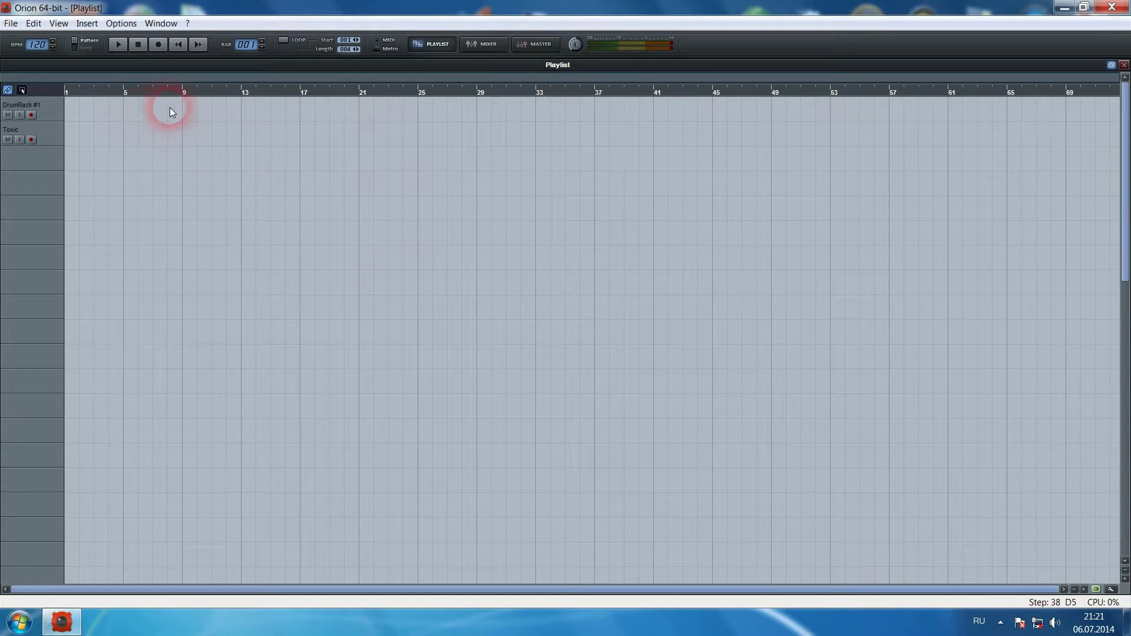
pyautogui.click(216, 113)
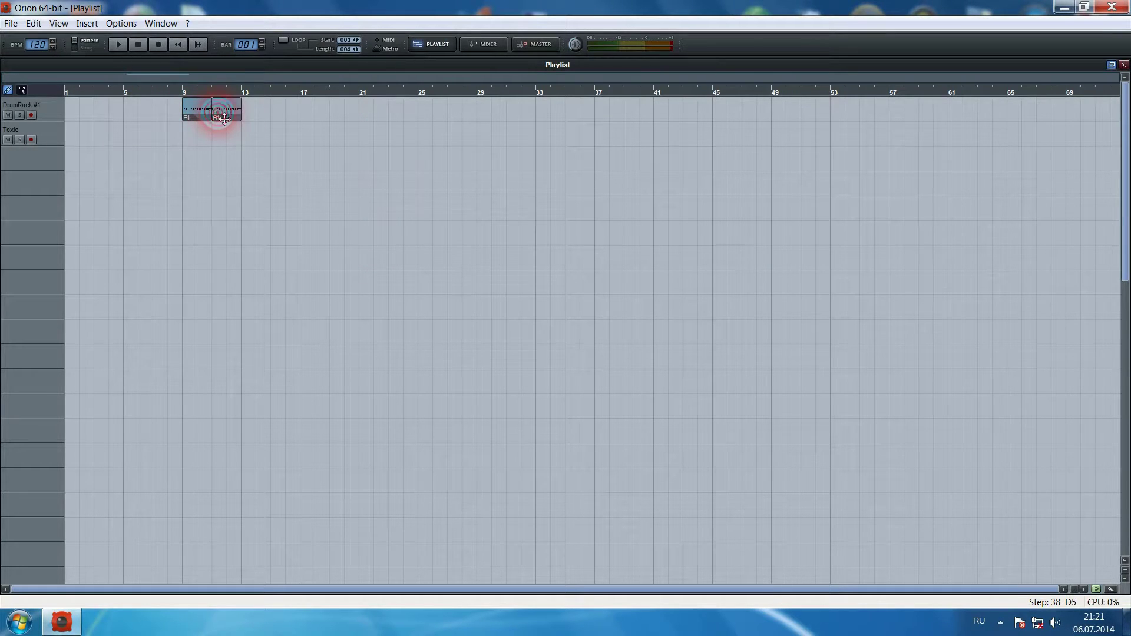
pyautogui.click(252, 114)
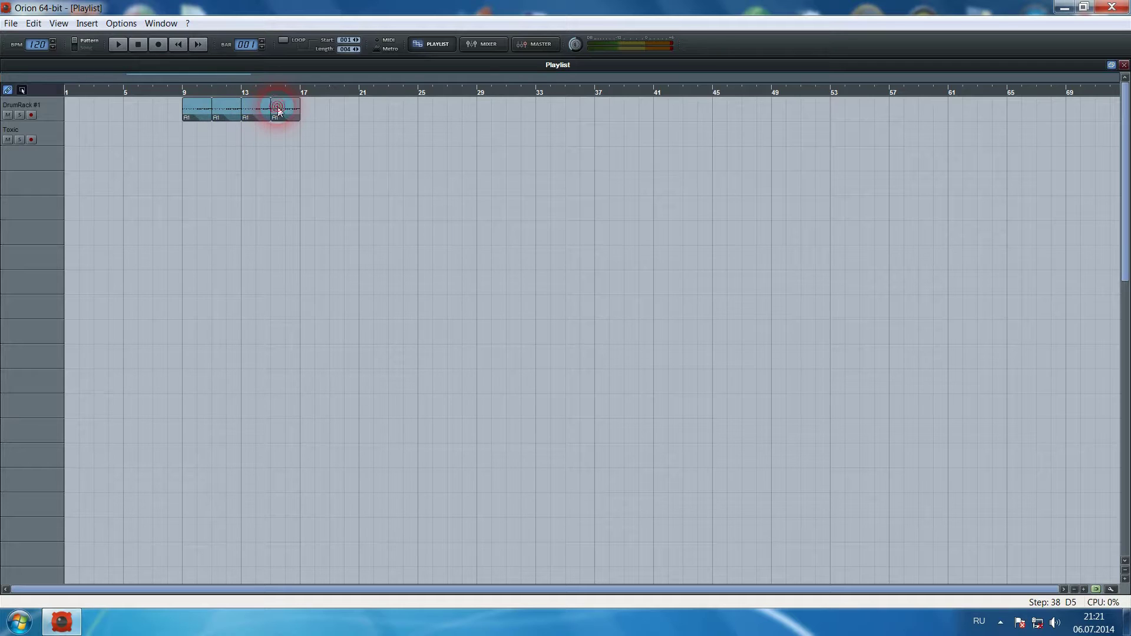
pyautogui.click(182, 132)
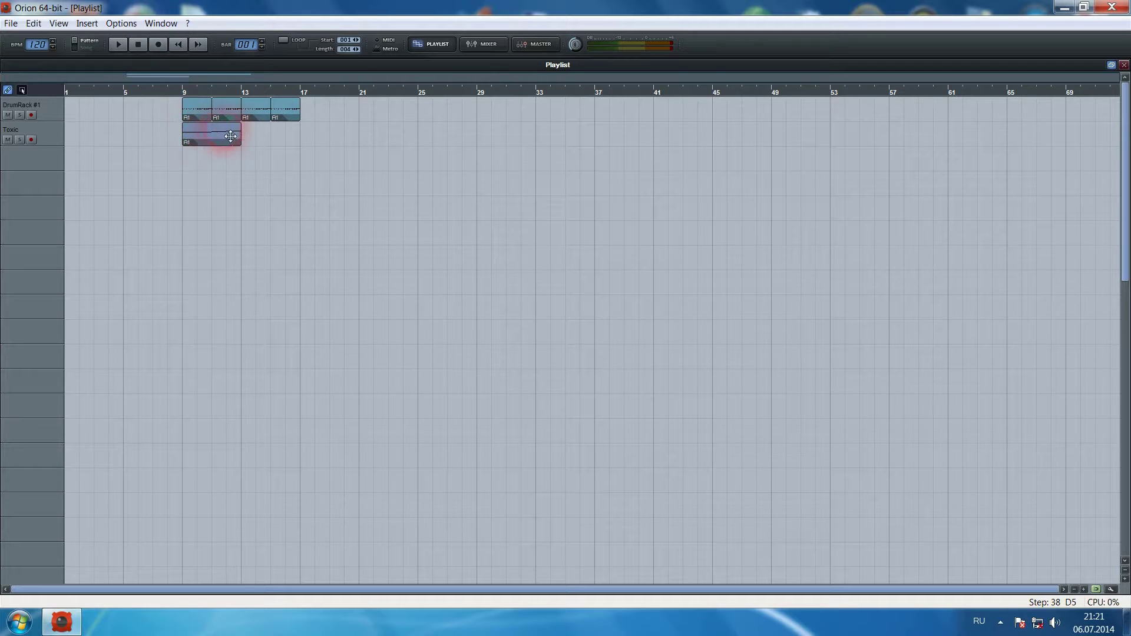
pyautogui.click(254, 136)
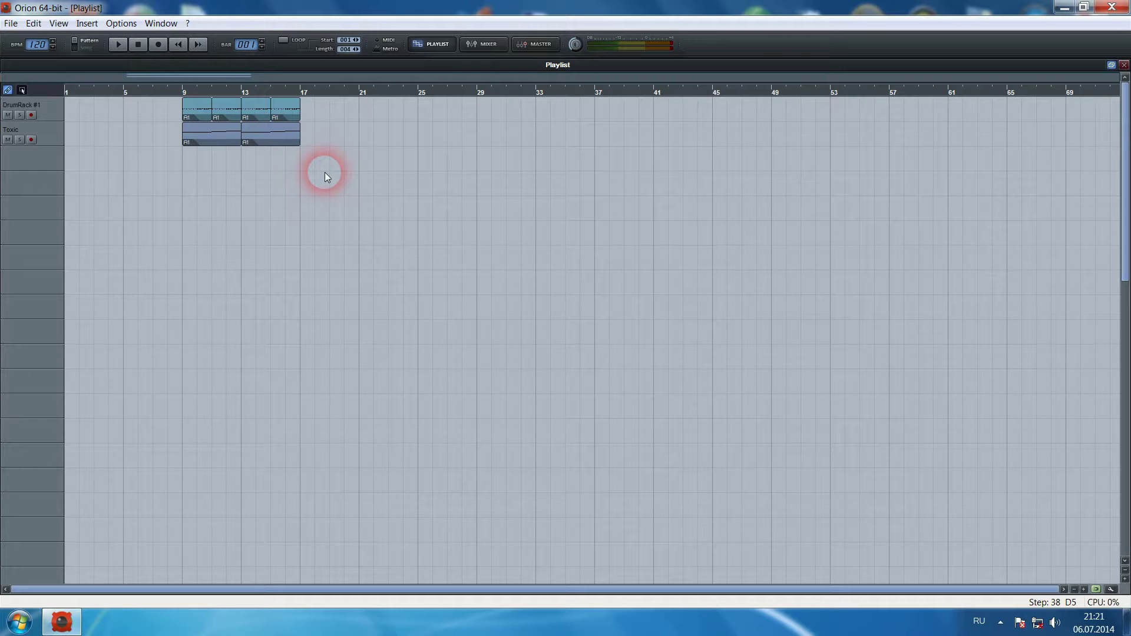
pyautogui.moveTo(312, 115)
pyautogui.mouseDown()
pyautogui.moveTo(383, 114)
pyautogui.moveTo(324, 134)
pyautogui.moveTo(386, 140)
pyautogui.mouseUp()
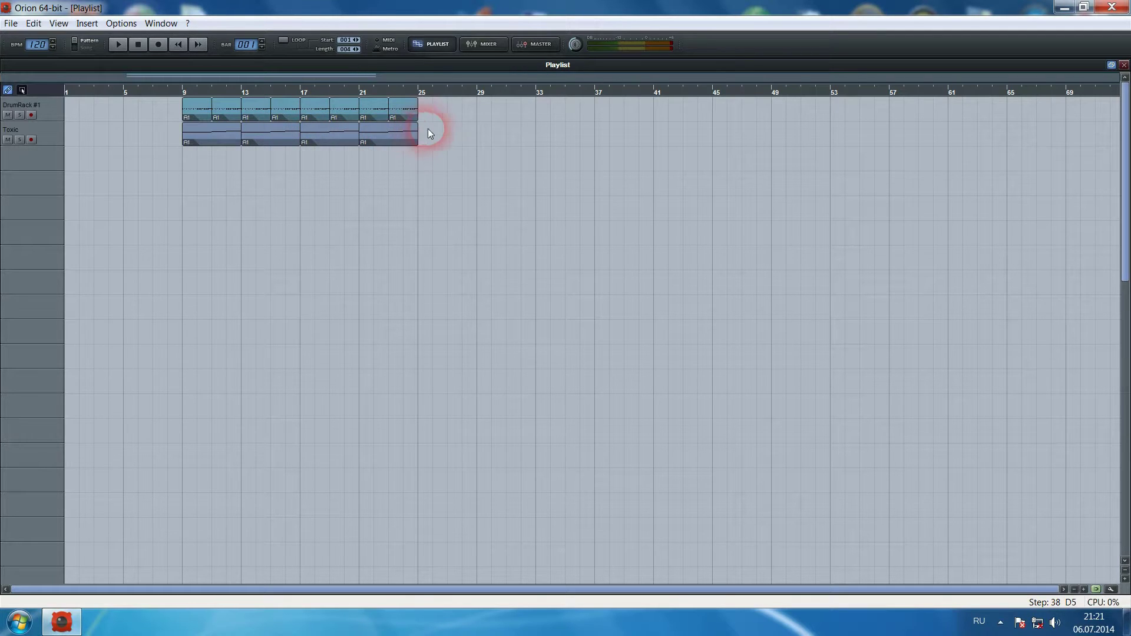
pyautogui.moveTo(443, 117); pyautogui.dragTo(451, 143)
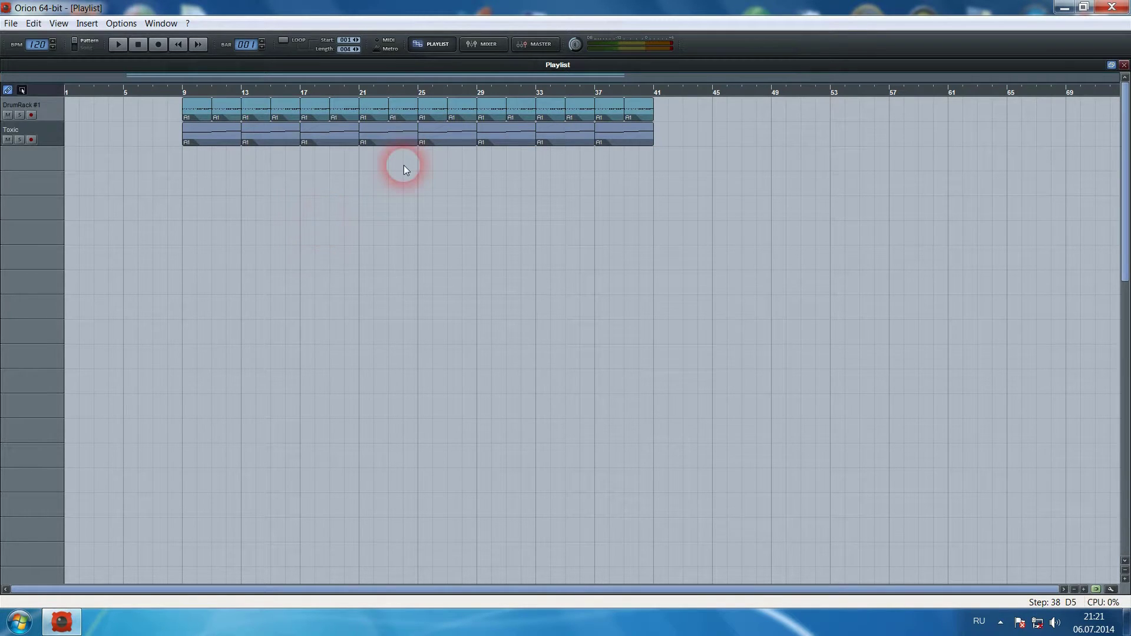
# Step: Insert a WASP 5 synth into the song
pyautogui.click(86, 23)
pyautogui.moveTo(107, 58)
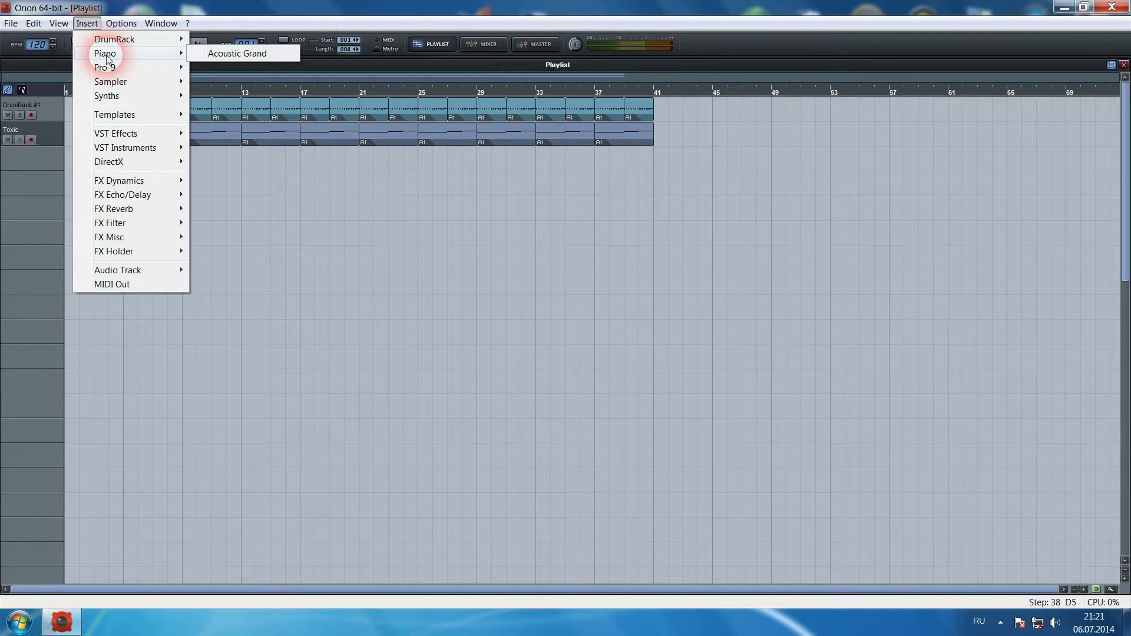
pyautogui.moveTo(133, 96)
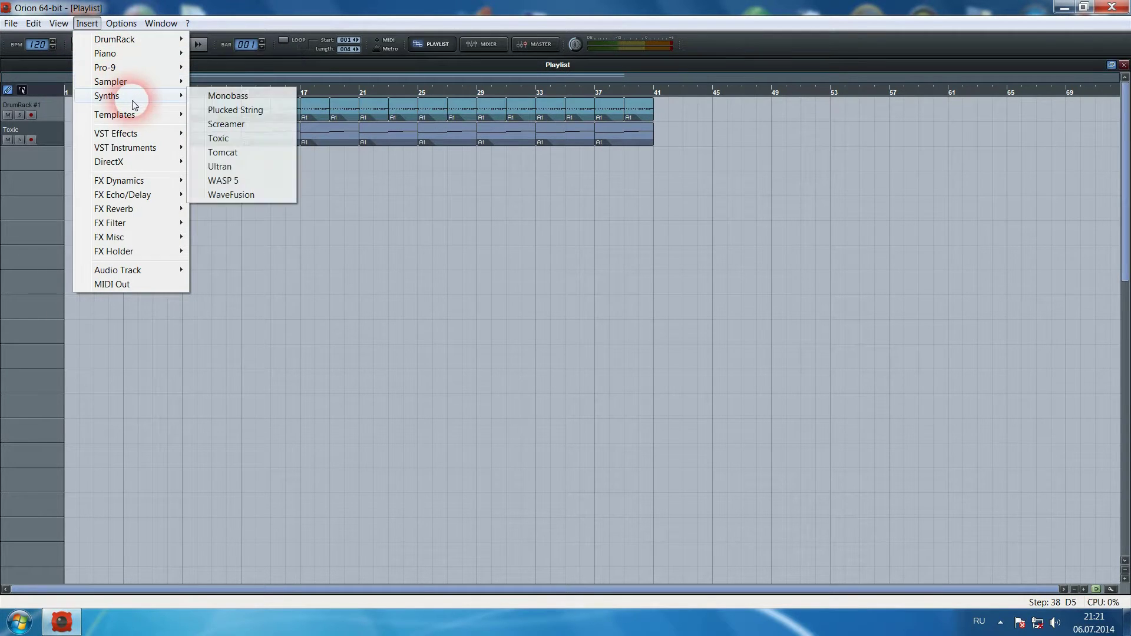
pyautogui.click(222, 181)
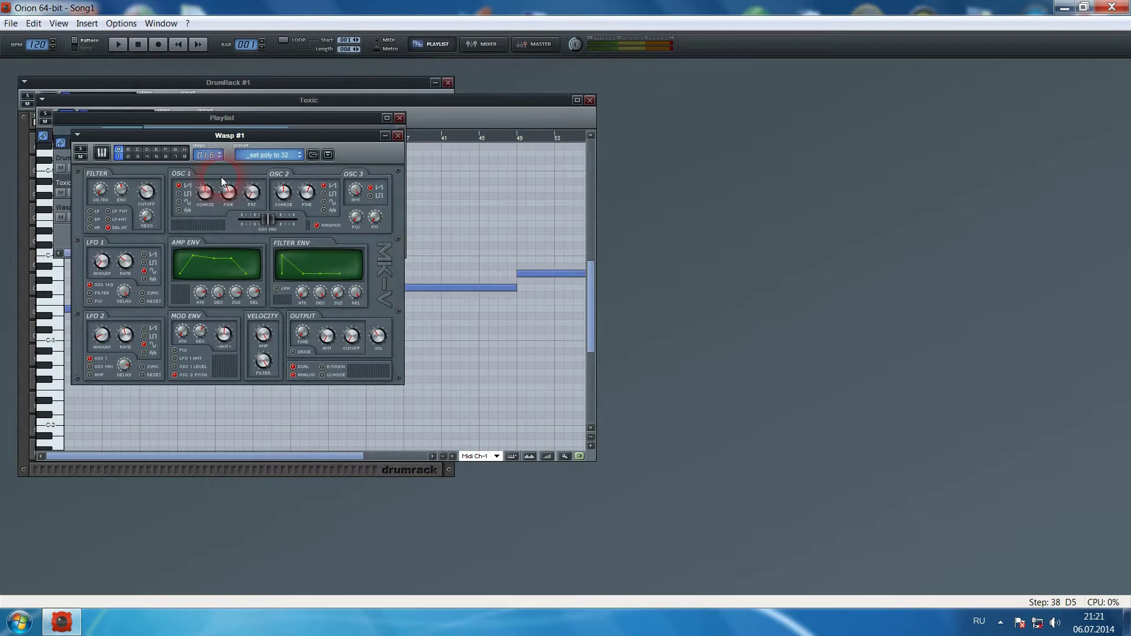
# Step: Place a Wasp #1 clip at bar 9 in the playlist and stretch it to bar 25
pyautogui.click(424, 45)
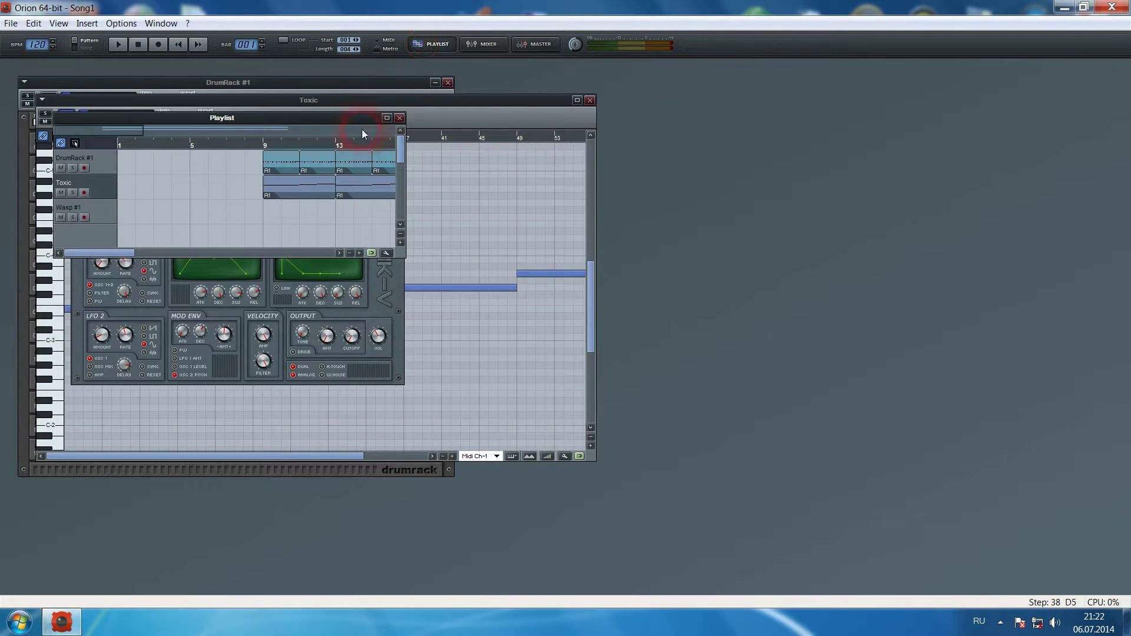
pyautogui.click(386, 118)
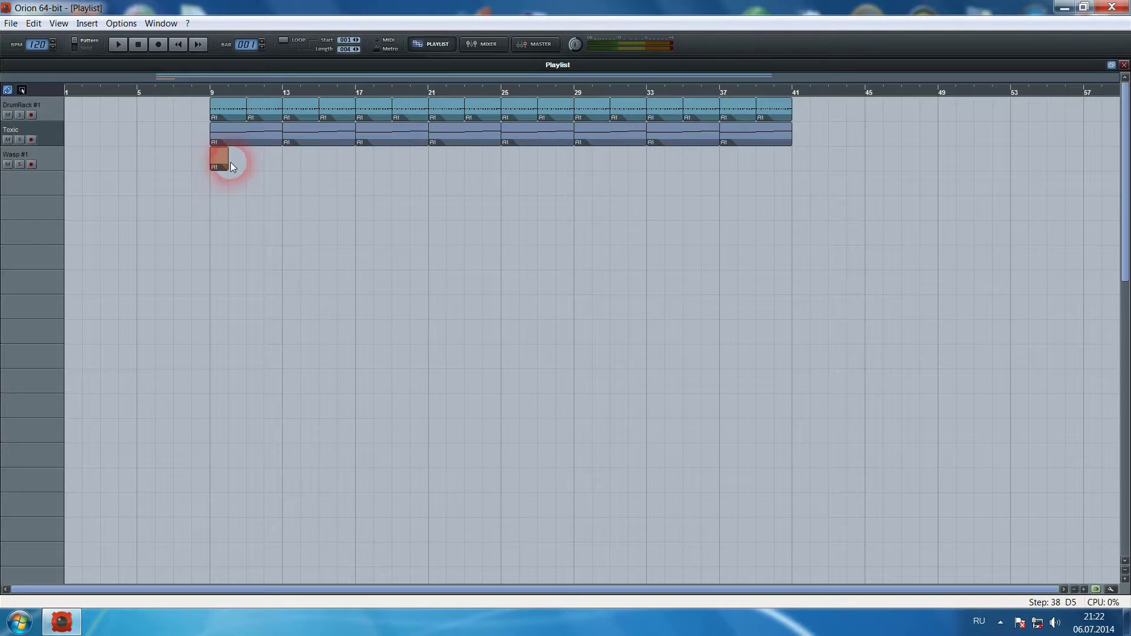
pyautogui.moveTo(235, 160); pyautogui.dragTo(508, 164)
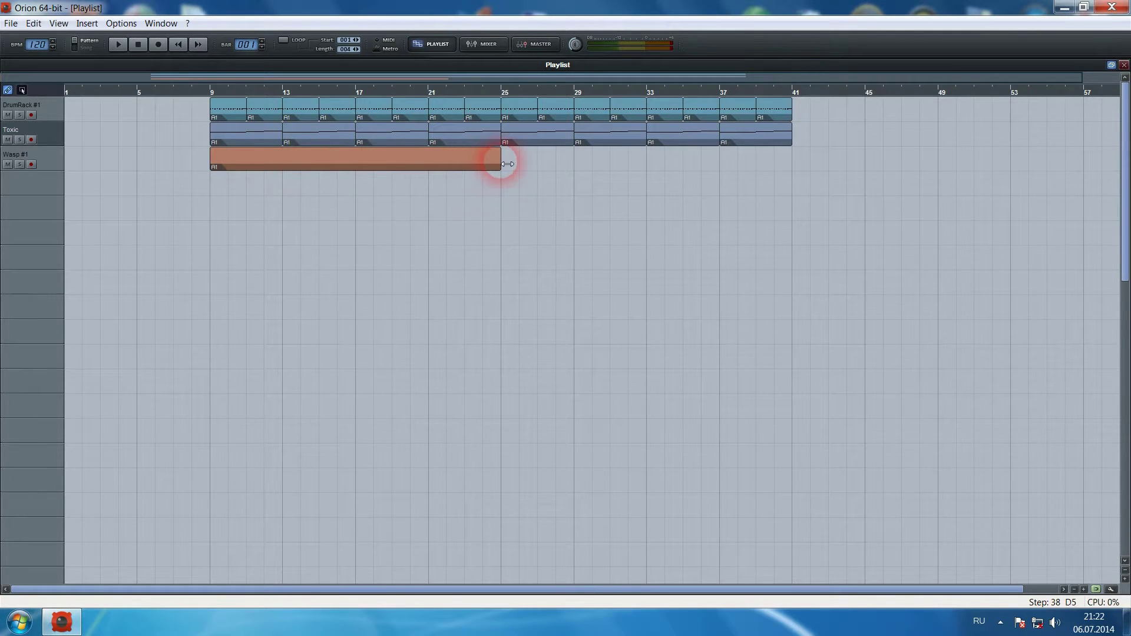
pyautogui.click(362, 167)
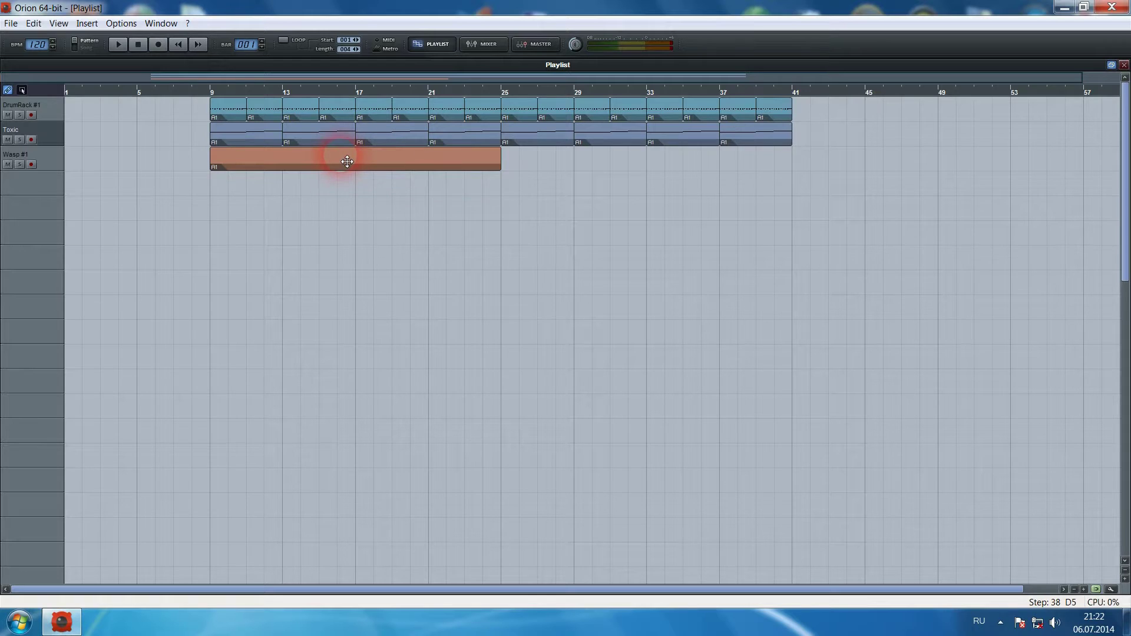
# Step: Open the Wasp #1 clip in the piano roll and load the LeadAnetech preset
pyautogui.doubleClick(347, 161)
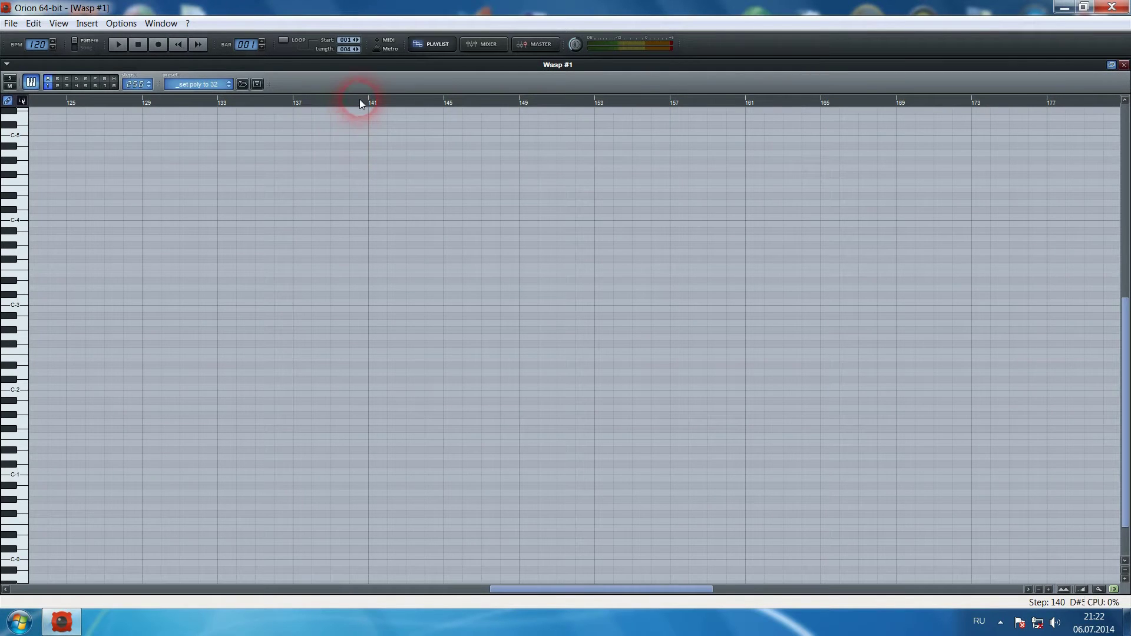
pyautogui.moveTo(359, 99); pyautogui.dragTo(363, 95)
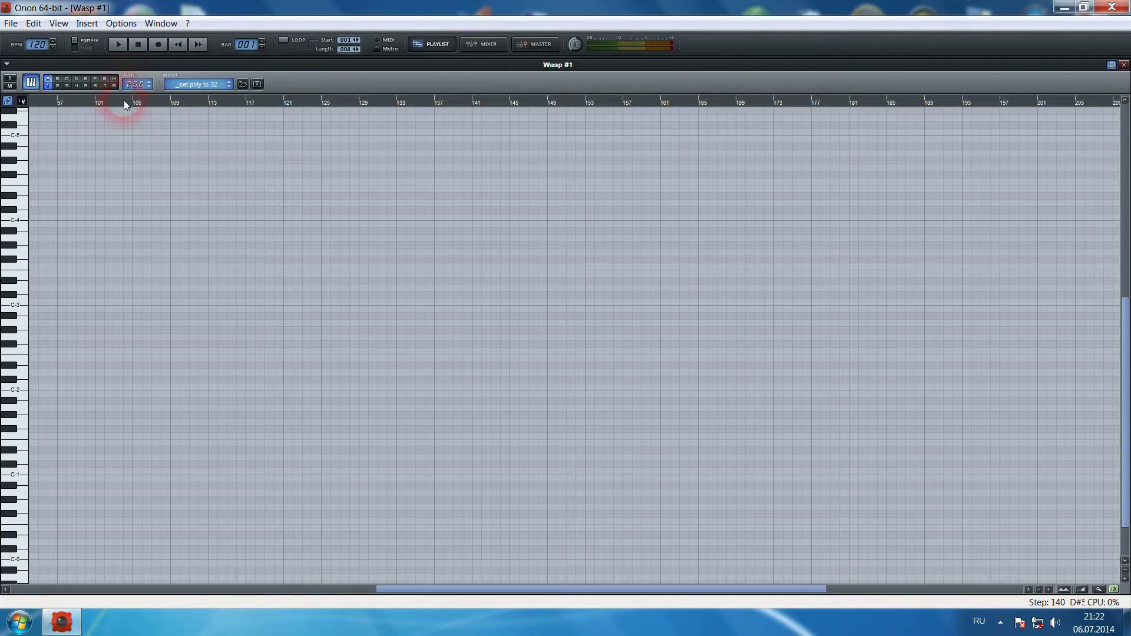
pyautogui.scroll(-2, 197, 102)
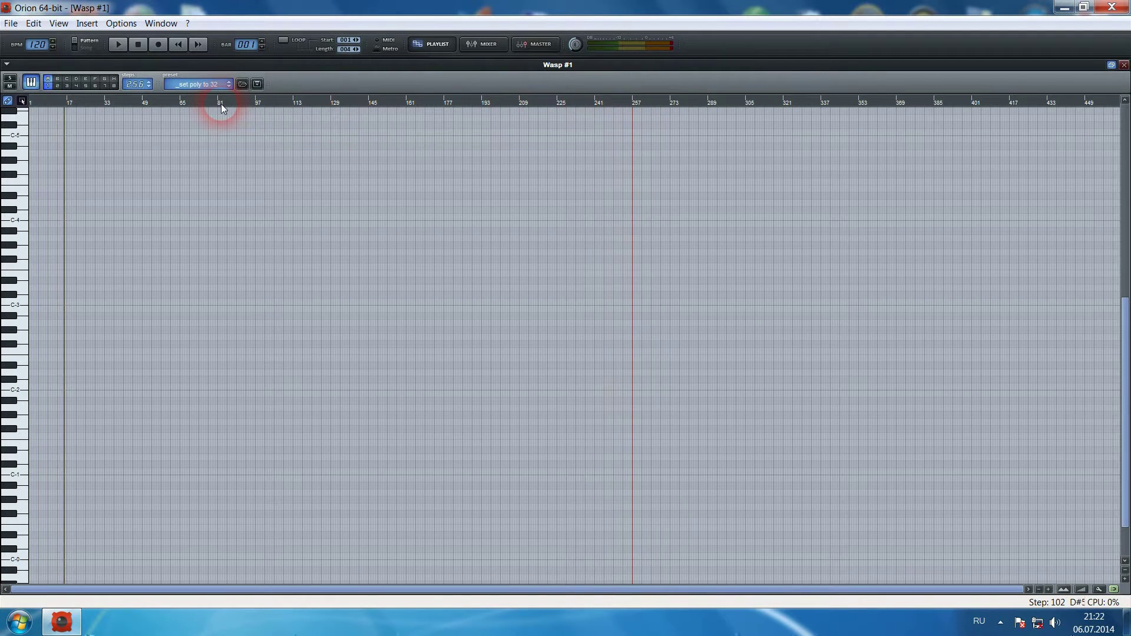
pyautogui.scroll(3, 219, 100)
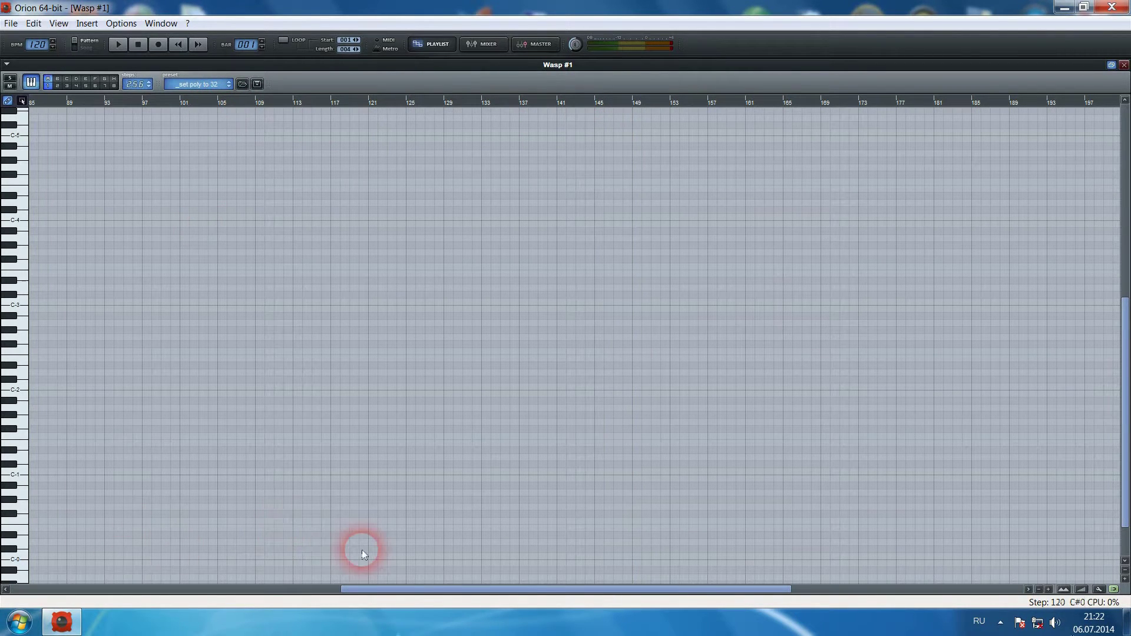
pyautogui.moveTo(399, 591); pyautogui.dragTo(59, 589)
pyautogui.click(49, 272)
pyautogui.click(185, 86)
pyautogui.moveTo(249, 150)
pyautogui.click(378, 152)
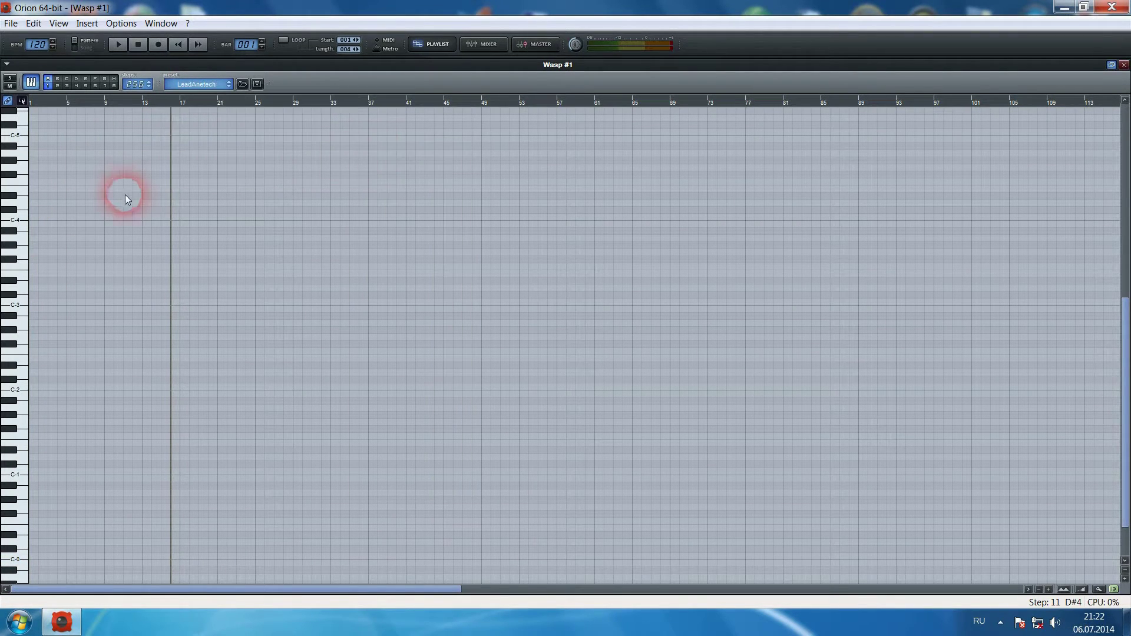
# Step: Audition the C4 and A3 keys, draw a two-step A3 note at step 1 of the Wasp pattern and play it back
pyautogui.click(18, 218)
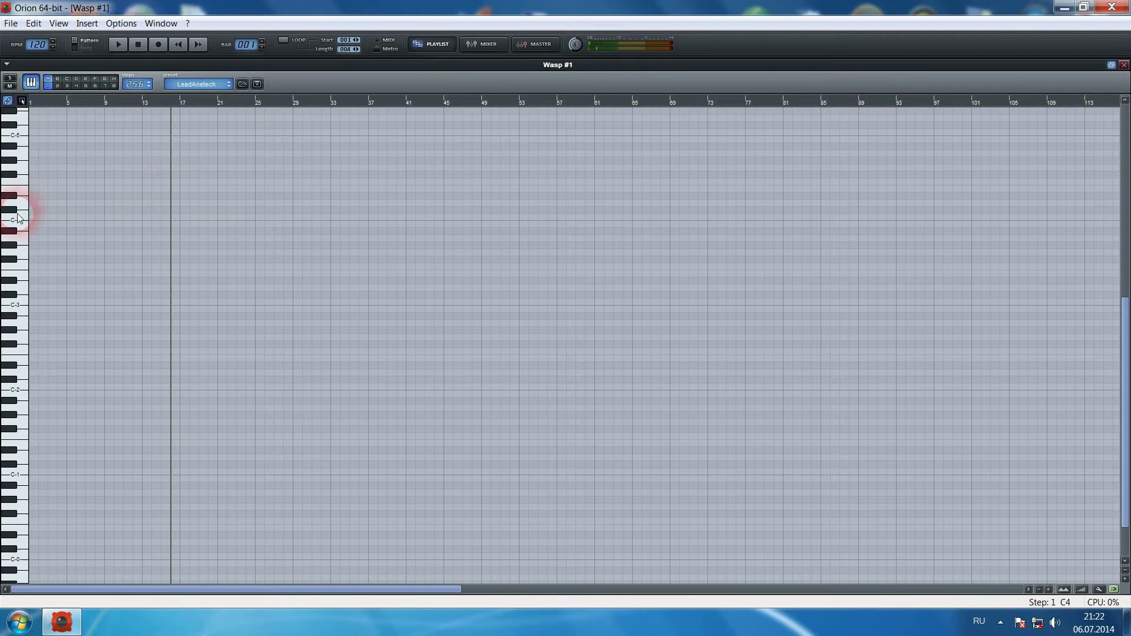
pyautogui.click(22, 236)
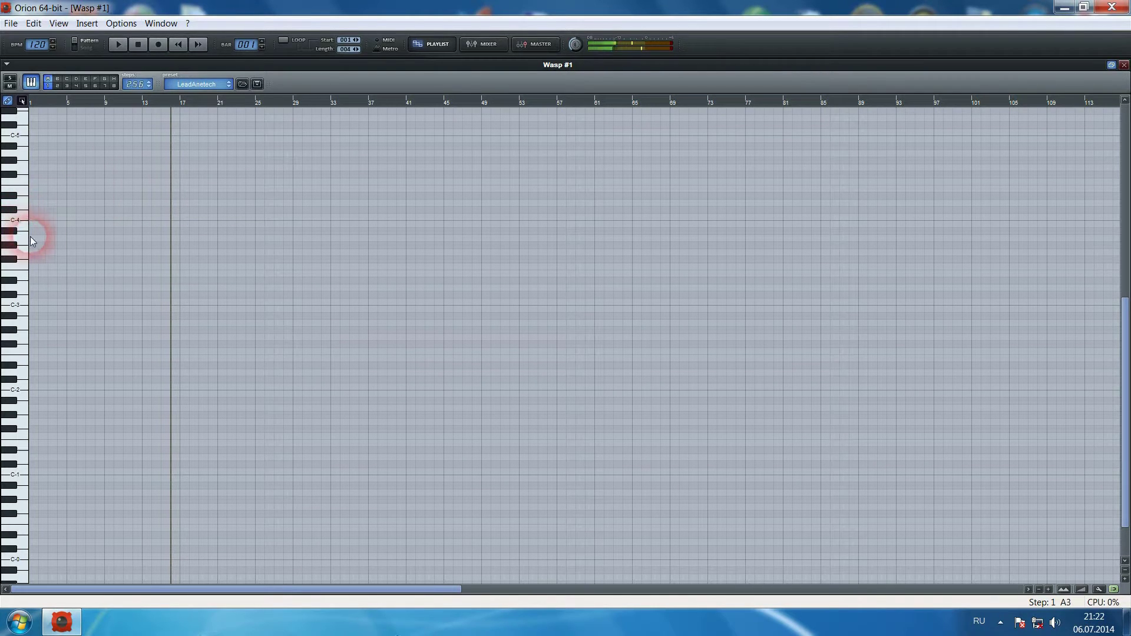
pyautogui.moveTo(42, 241)
pyautogui.mouseDown()
pyautogui.moveTo(61, 241)
pyautogui.moveTo(49, 241)
pyautogui.mouseUp()
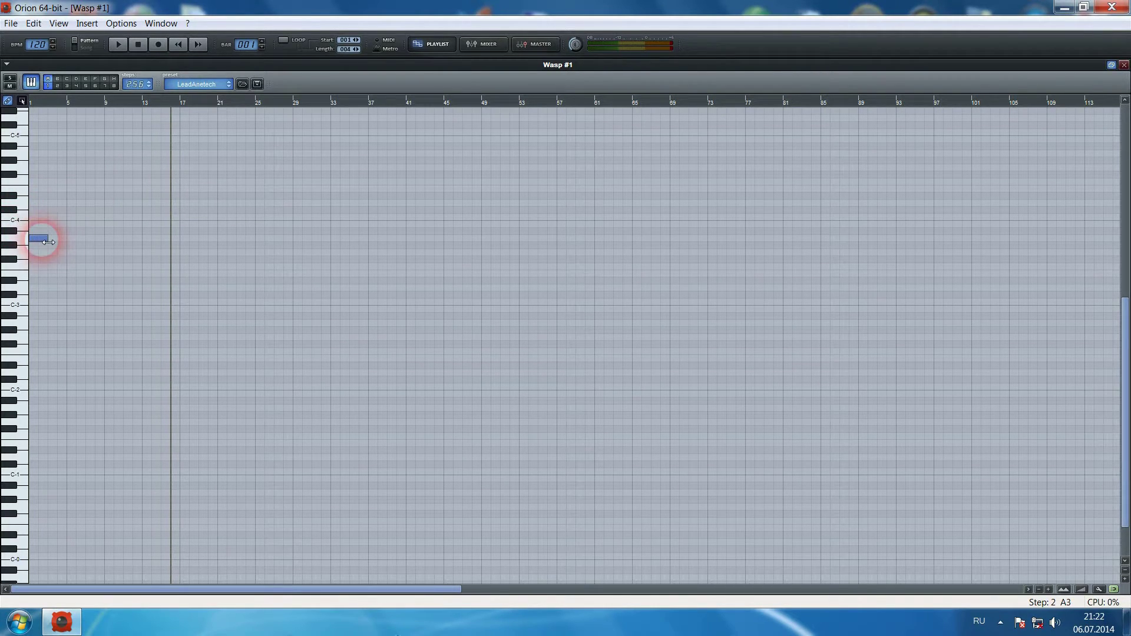
pyautogui.click(29, 193)
pyautogui.moveTo(33, 104); pyautogui.dragTo(42, 115)
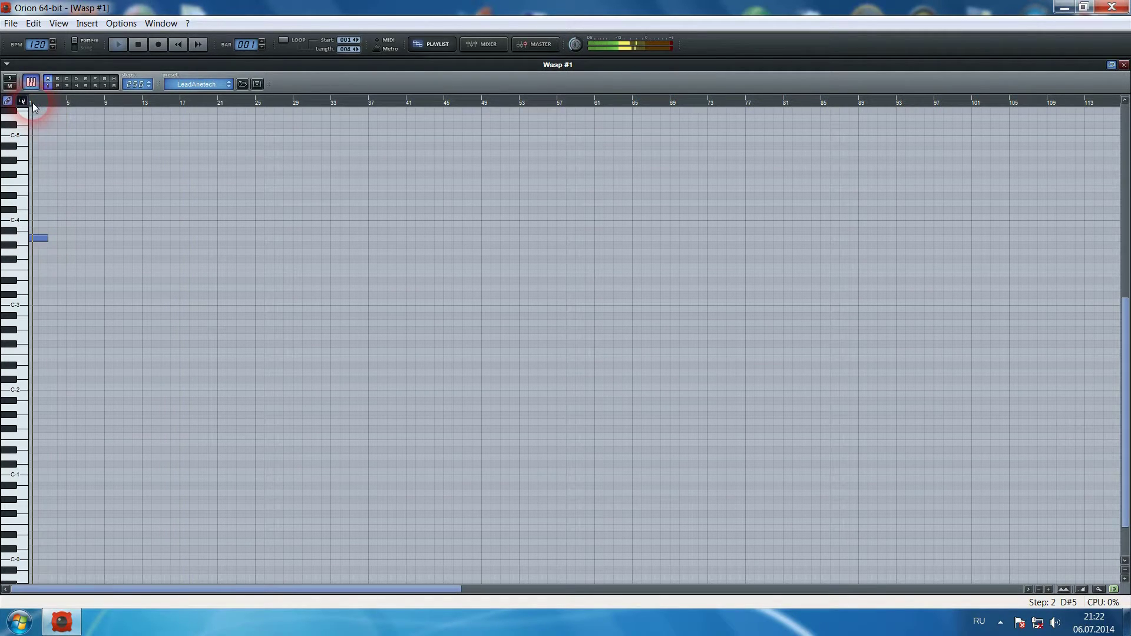
pyautogui.moveTo(45, 247)
pyautogui.mouseDown()
pyautogui.moveTo(42, 262)
pyautogui.moveTo(43, 238)
pyautogui.mouseUp()
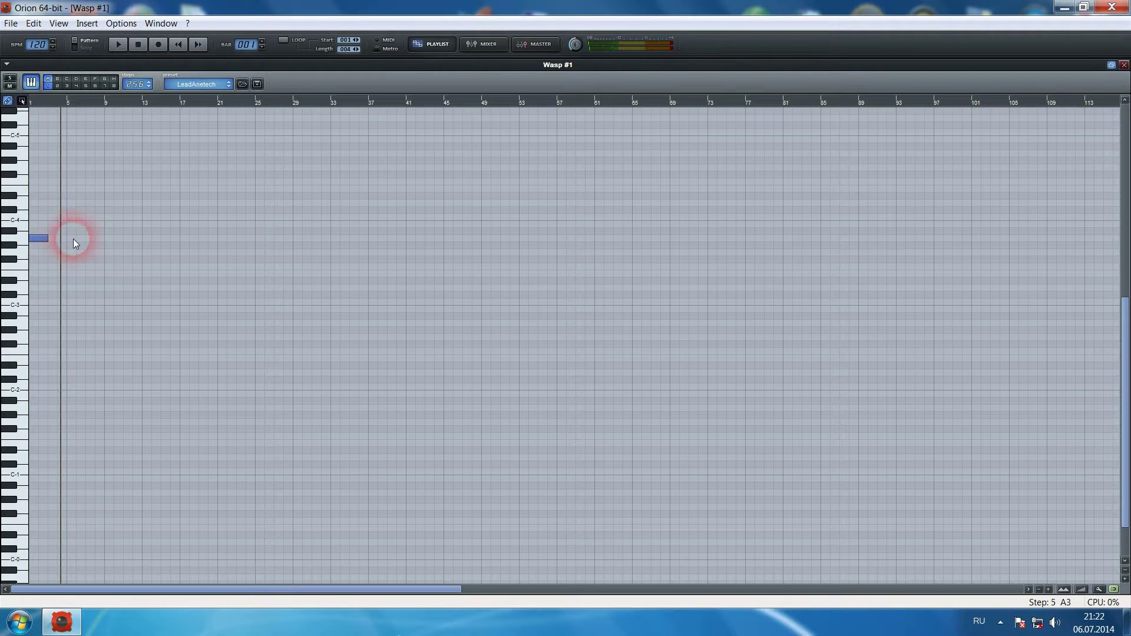
# Step: Extend the Wasp pattern with two-step A3 notes at steps 5, 9, 13 and 15, and play it back
pyautogui.click(109, 238)
pyautogui.click(147, 238)
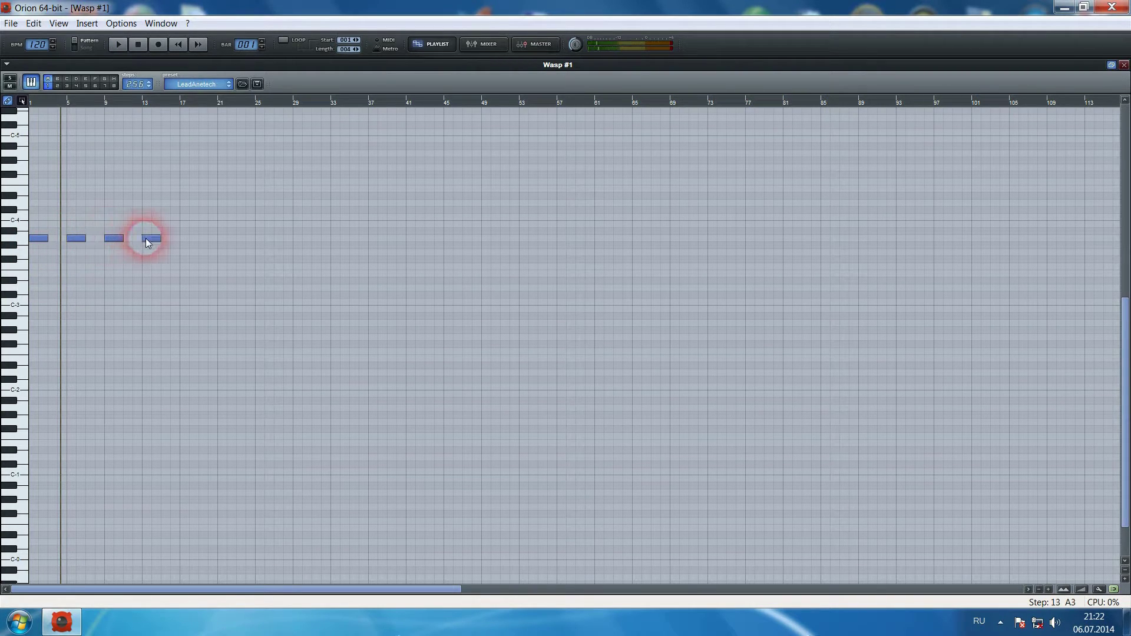
pyautogui.click(169, 238)
pyautogui.press('space')
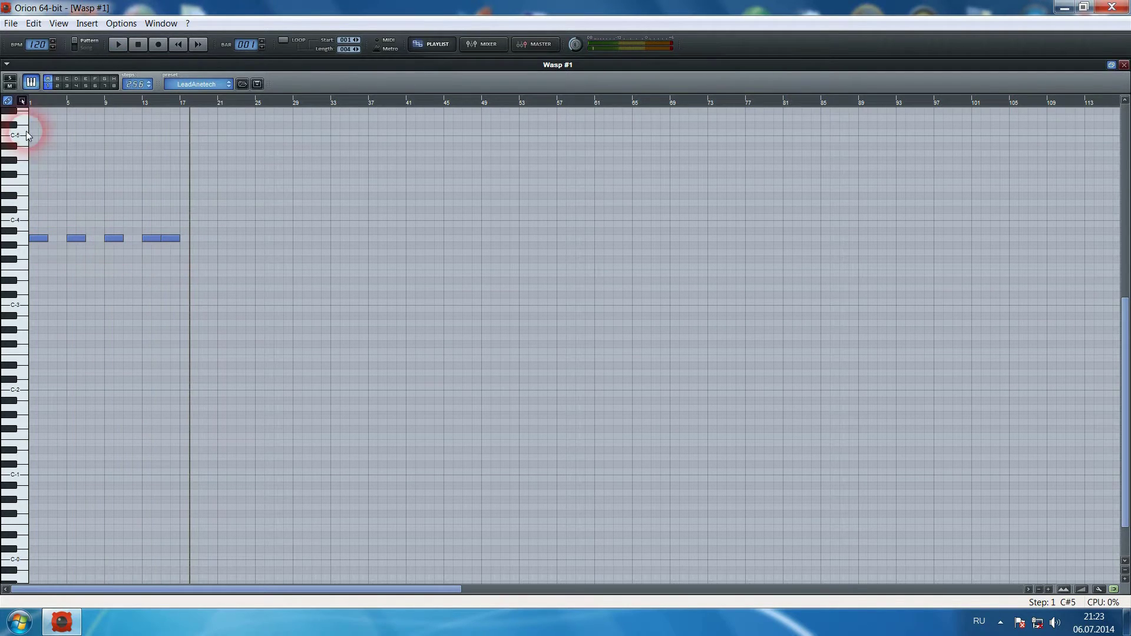
pyautogui.press('space')
pyautogui.press('space')
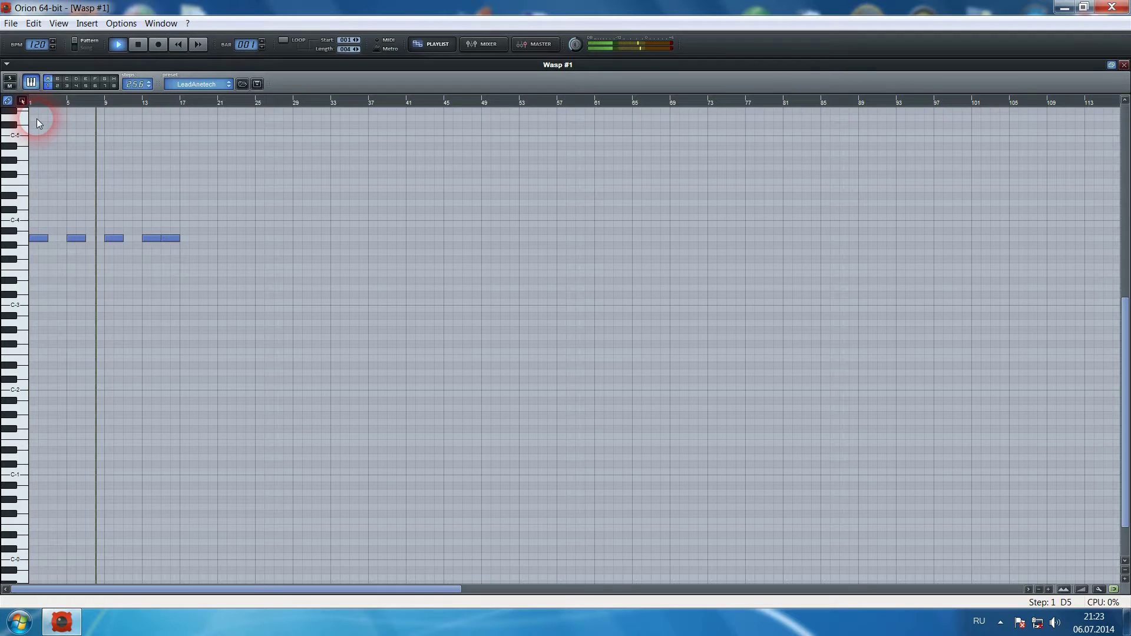
# Step: Rearrange the first notes into a rising line of E3, G3, B3 and C4 at steps 1, 3, 5 and 7, and play it back
pyautogui.moveTo(39, 238); pyautogui.dragTo(45, 278)
pyautogui.moveTo(76, 242)
pyautogui.mouseDown()
pyautogui.moveTo(59, 253)
pyautogui.moveTo(90, 228)
pyautogui.mouseUp()
pyautogui.click(96, 217)
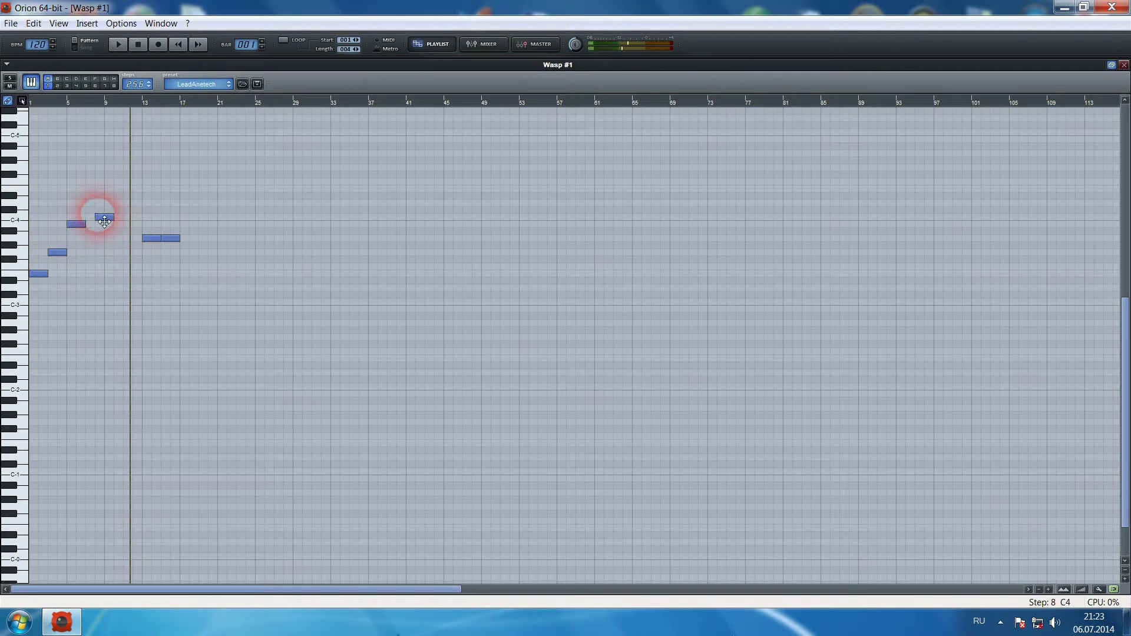
pyautogui.press('space')
pyautogui.press('space')
pyautogui.click(30, 103)
pyautogui.press('space')
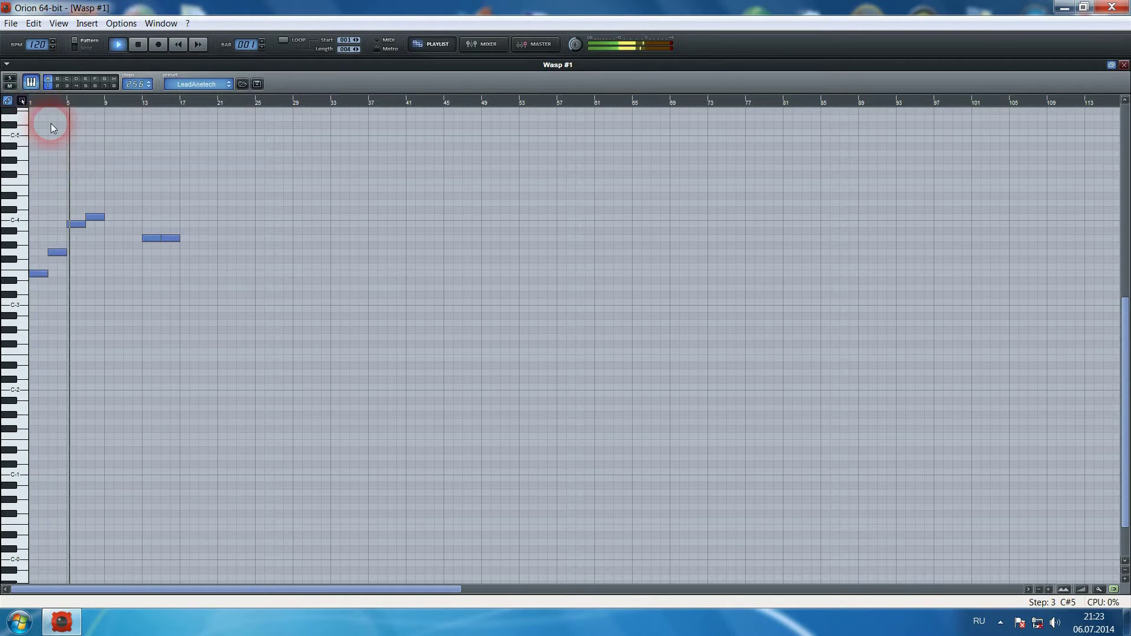
pyautogui.press('space')
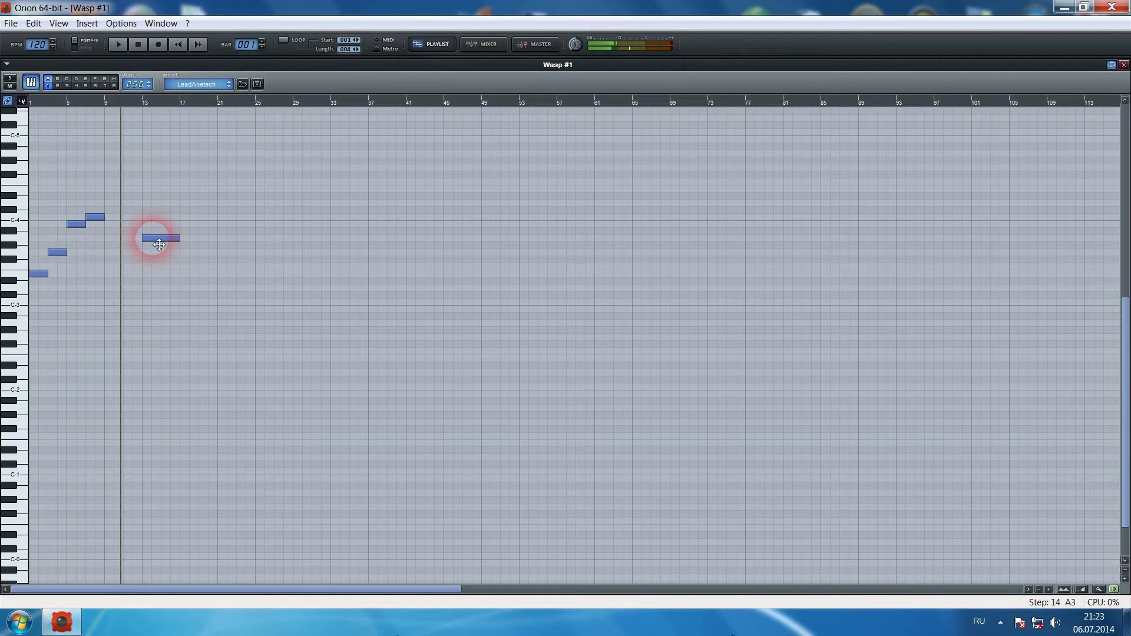
# Step: Move the A3 note at step 13 to B3 at step 11 and play the pattern from the start
pyautogui.moveTo(159, 245); pyautogui.dragTo(143, 229)
pyautogui.click(31, 102)
pyautogui.press('space')
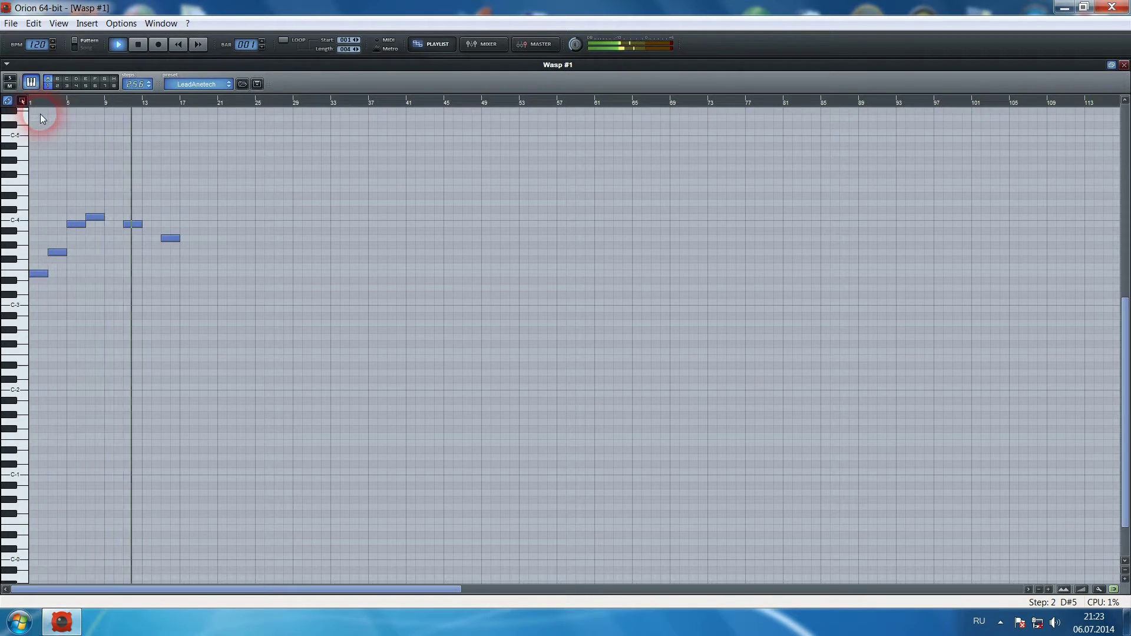
pyautogui.press('space')
# Step: Delete the A3 note at step 15 and select all the remaining notes of the phrase
pyautogui.rightClick(179, 246)
pyautogui.moveTo(150, 186); pyautogui.dragTo(37, 299)
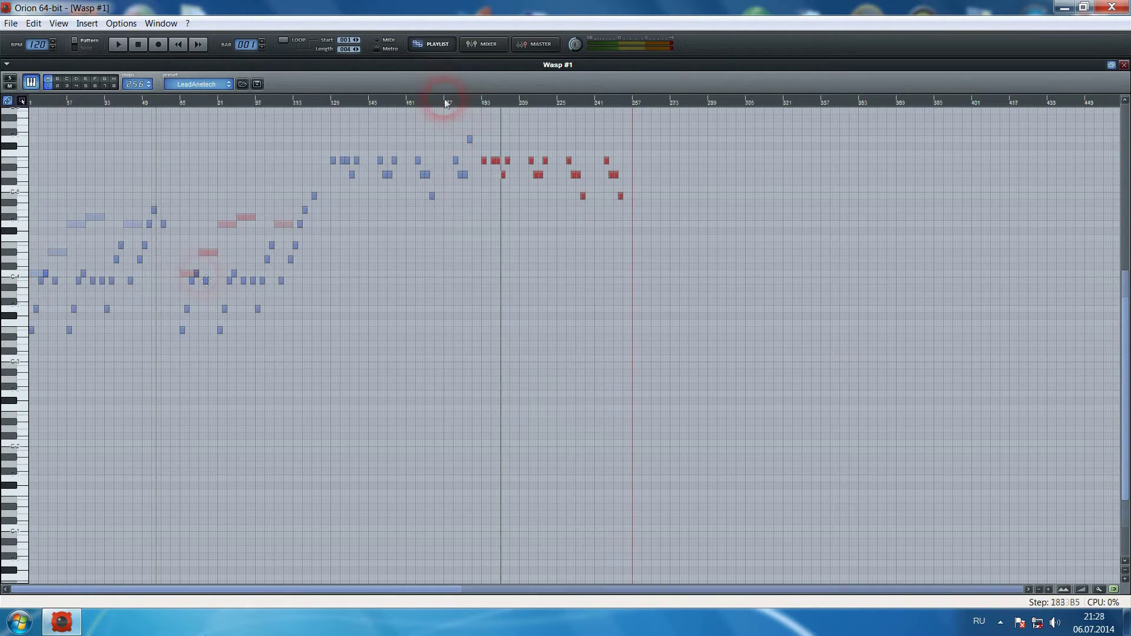
# Step: Play back the extended Wasp #1 melody in the piano roll, starting from about step 177
pyautogui.click(443, 103)
pyautogui.press('space')
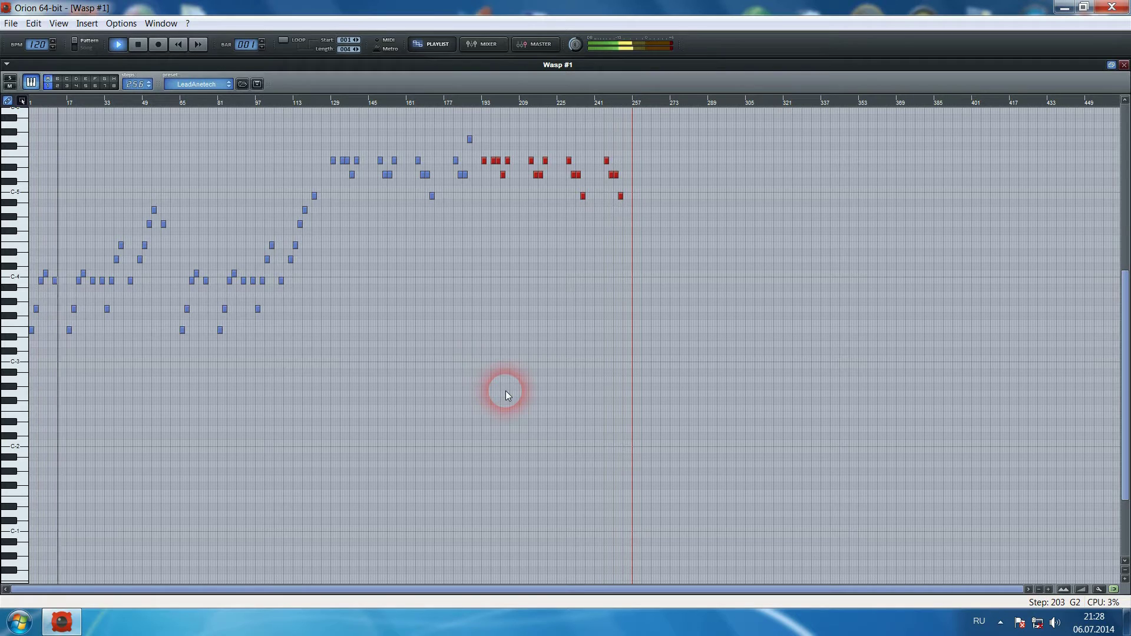
pyautogui.press('space')
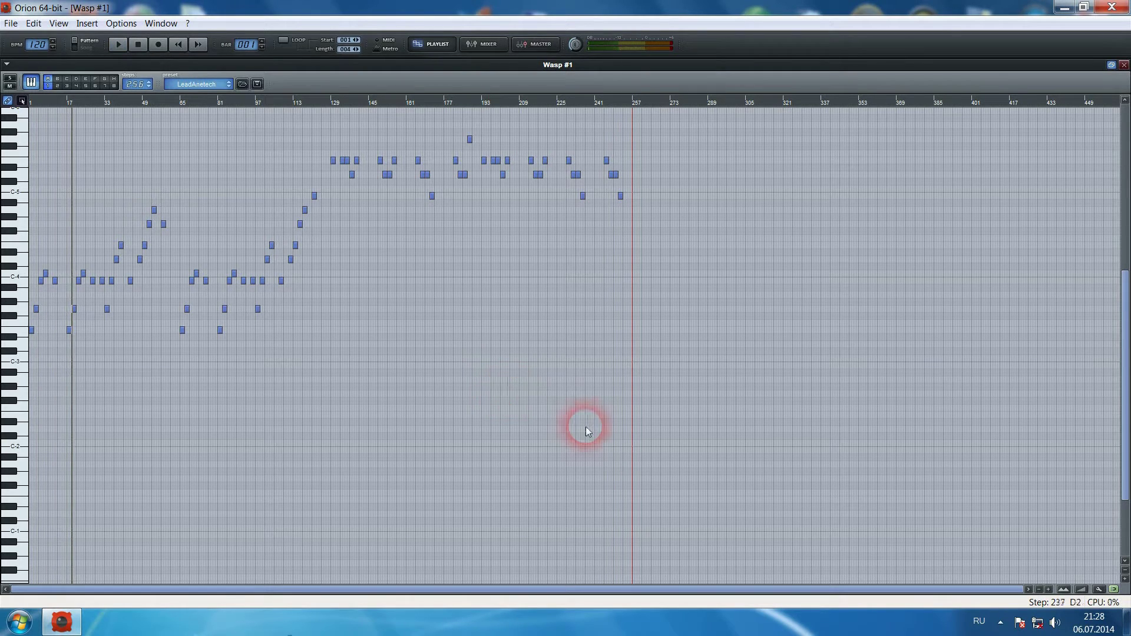
# Step: Place a second Wasp #1 clip at bar 25 in the maximized playlist and play the arrangement in Song mode
pyautogui.click(426, 44)
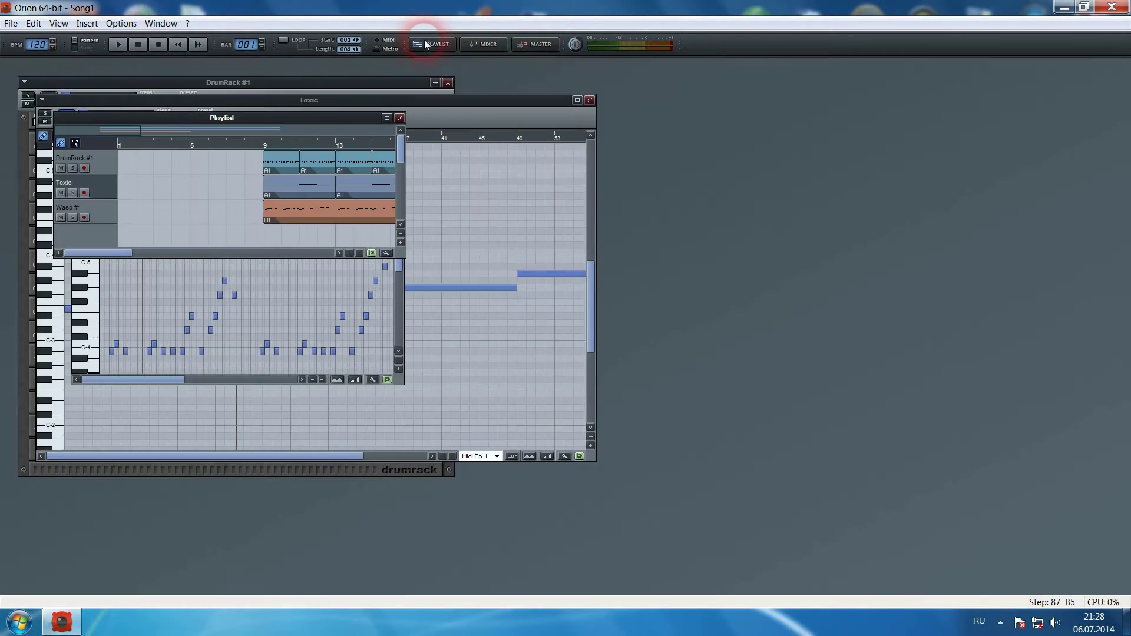
pyautogui.click(387, 118)
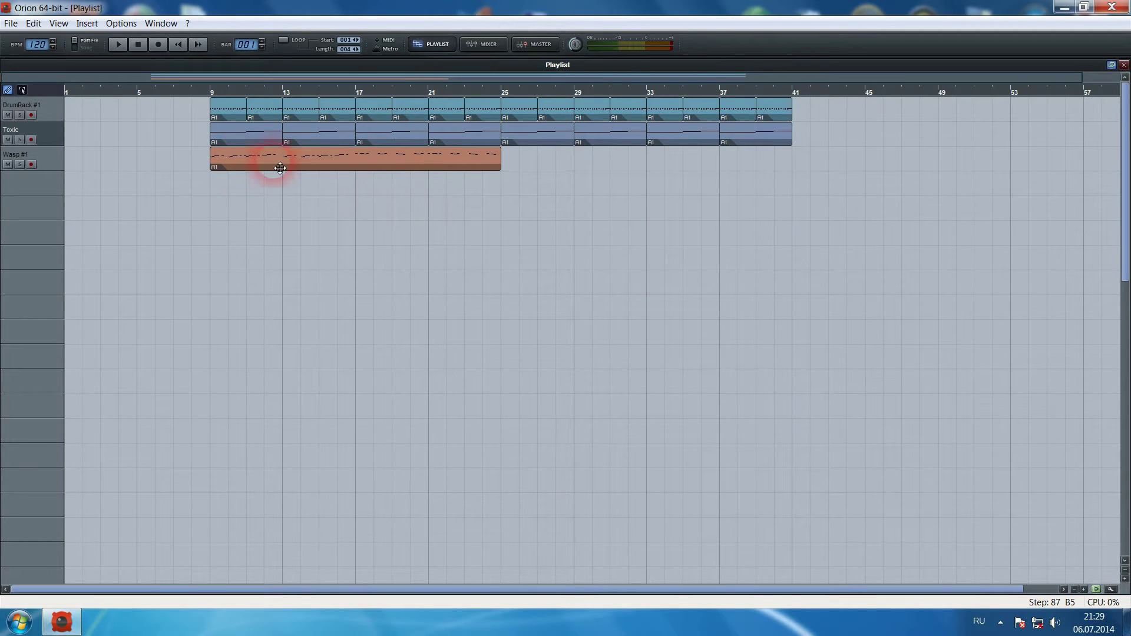
pyautogui.click(510, 164)
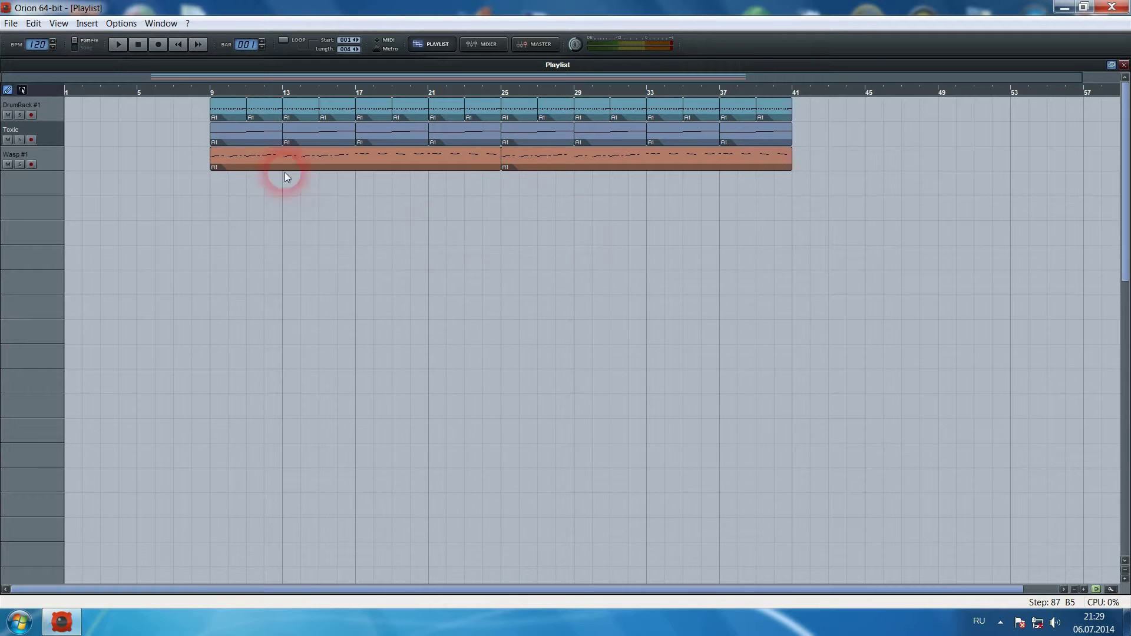
pyautogui.click(76, 46)
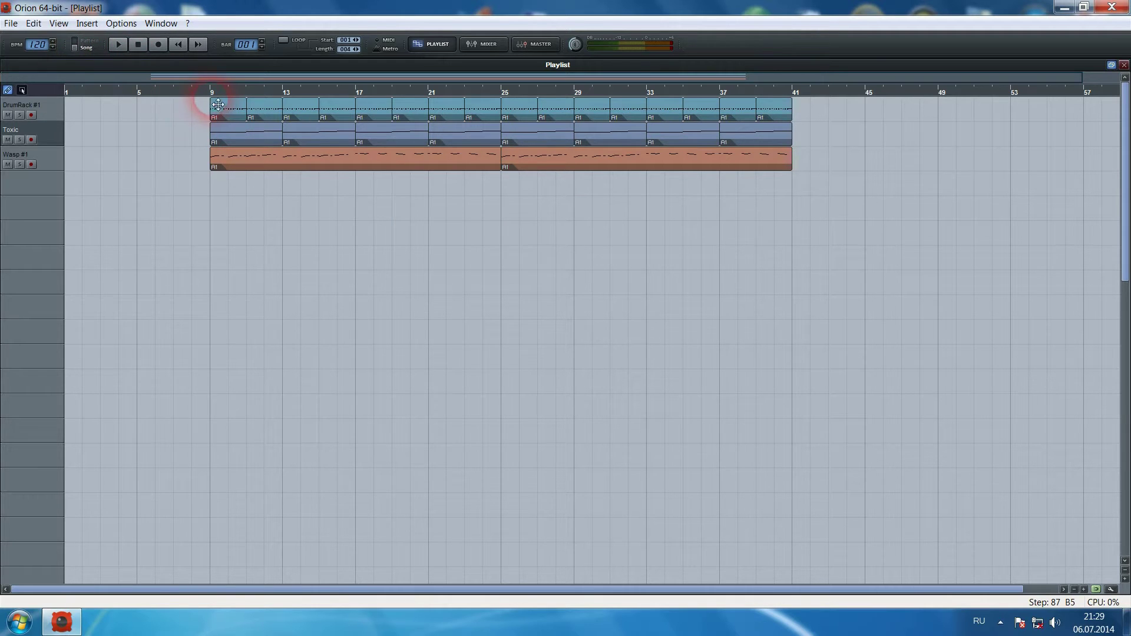
pyautogui.press('space')
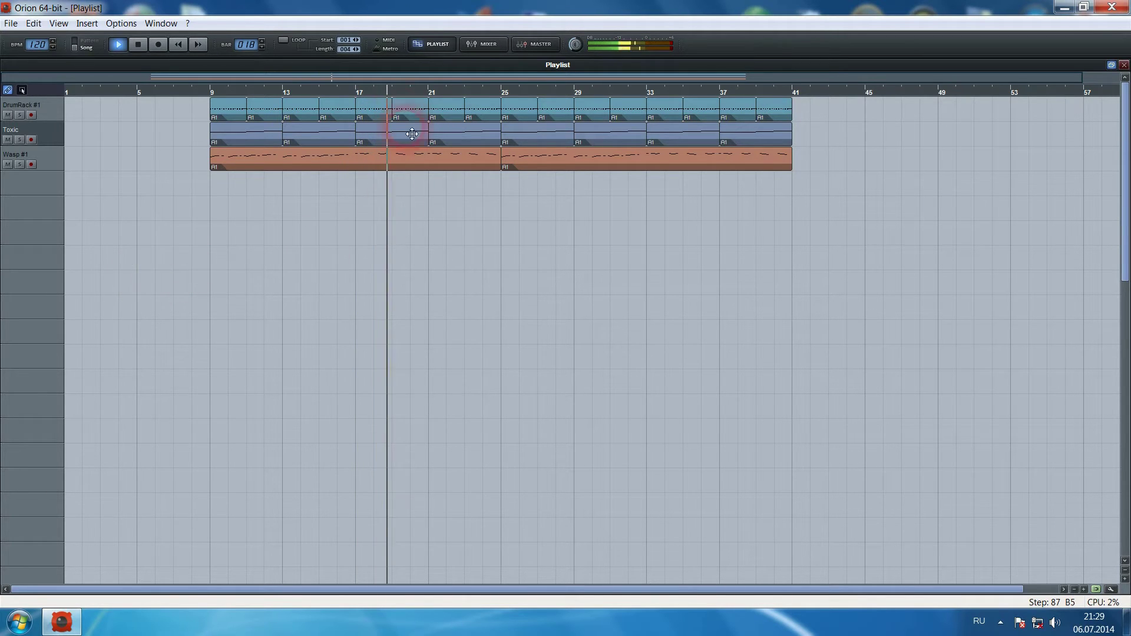
# Step: Balance the mixer by raising DM Out-1 and DM Out-2 slightly and lowering Wasp #1 to about -21.1 dB, then return to the maximized playlist
pyautogui.click(484, 43)
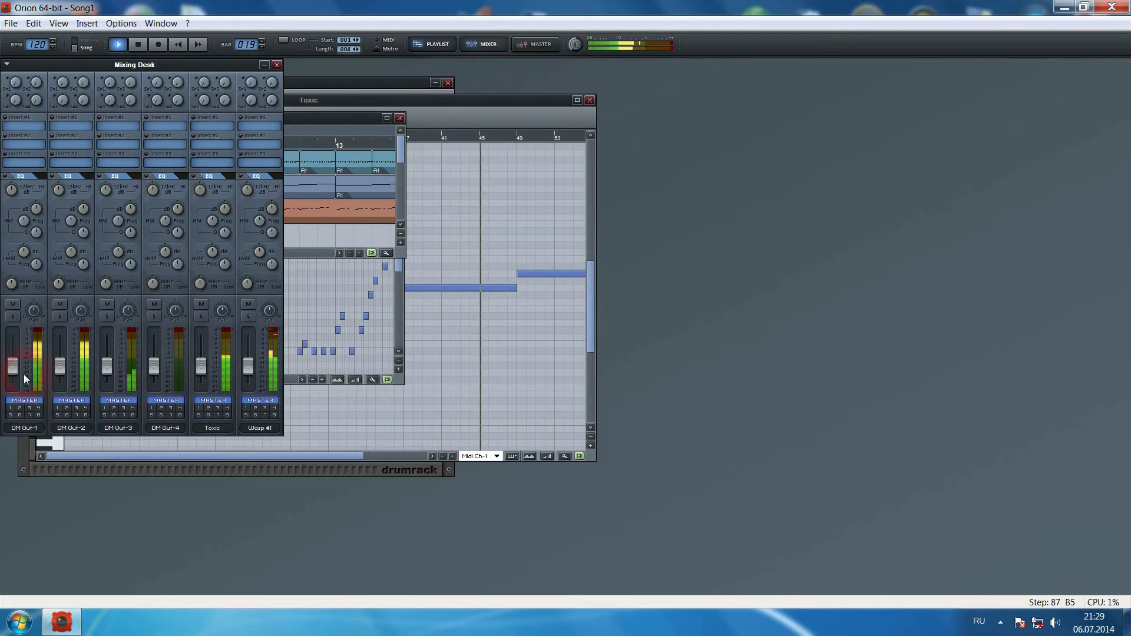
pyautogui.moveTo(12, 371); pyautogui.dragTo(61, 368)
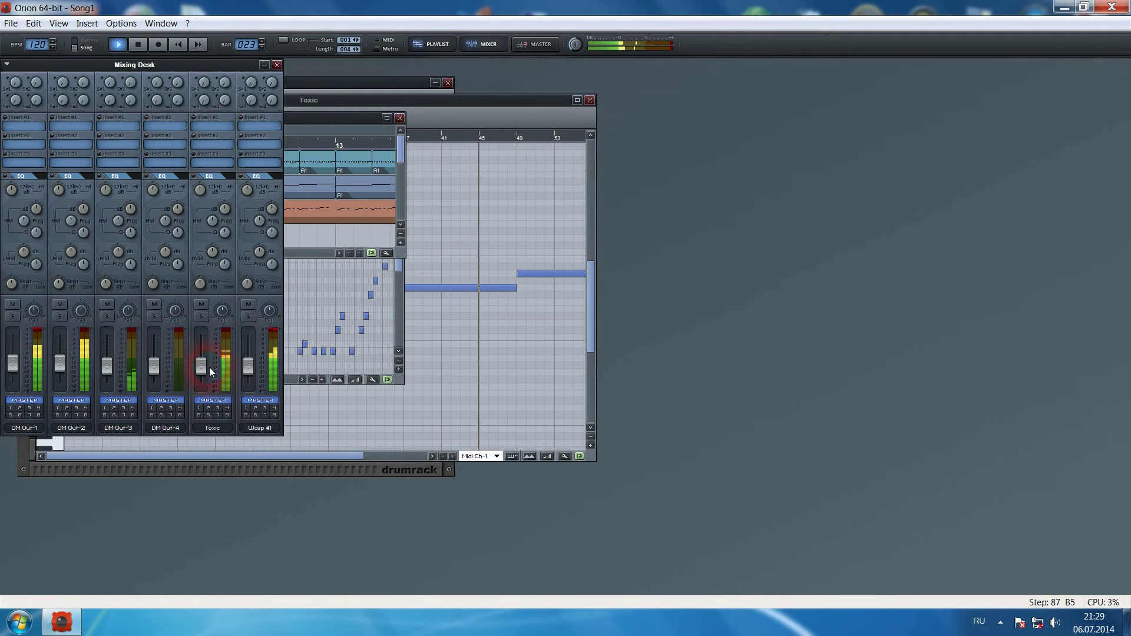
pyautogui.moveTo(205, 366); pyautogui.dragTo(249, 366)
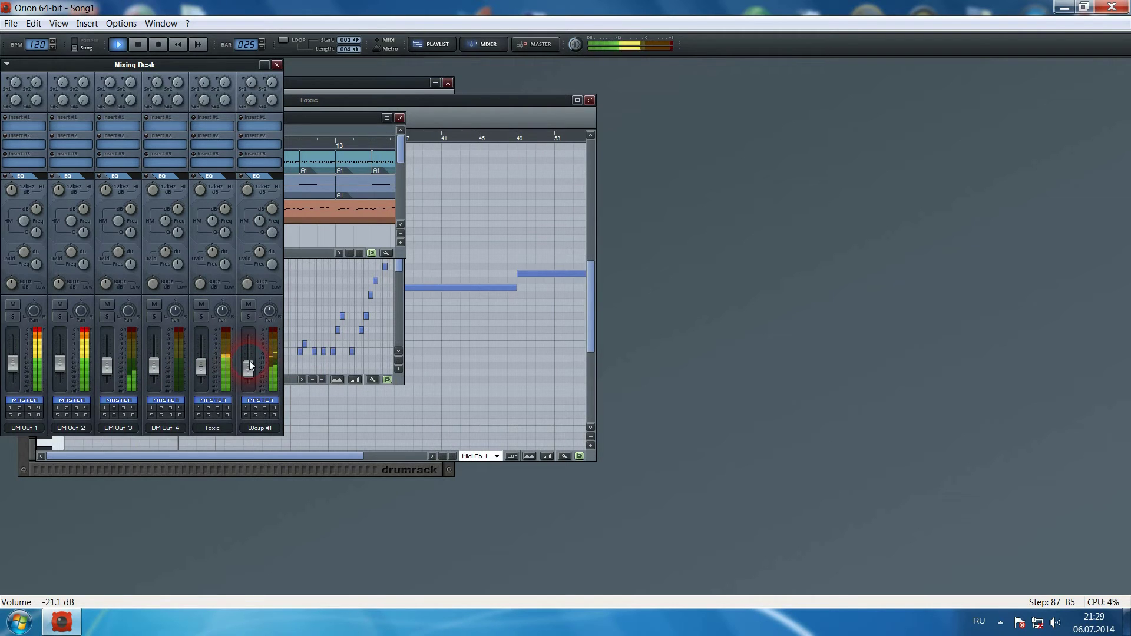
pyautogui.click(433, 45)
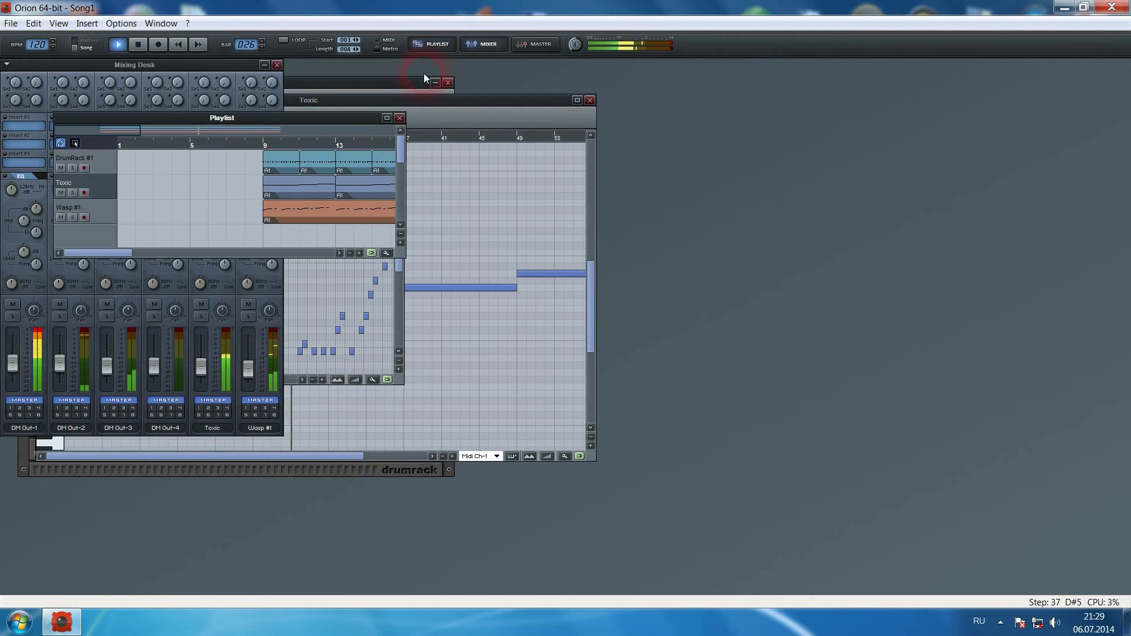
pyautogui.click(386, 117)
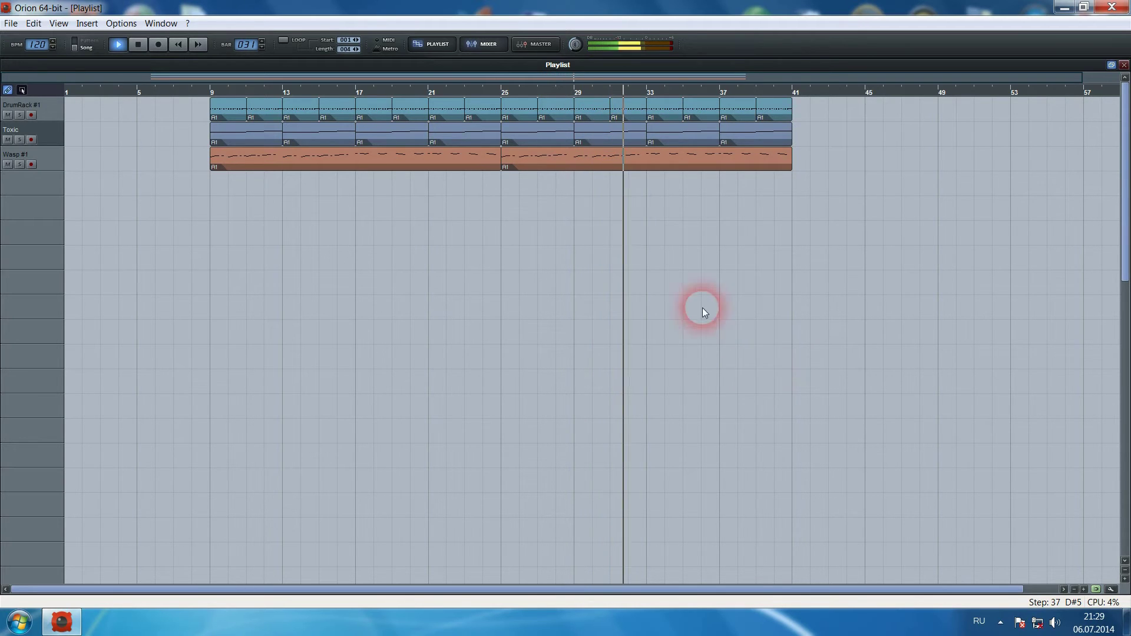
# Step: Raise the Master level slightly and insert a Brickwall Limiter in the Master channel's last insert slot
pyautogui.click(535, 46)
pyautogui.moveTo(289, 431); pyautogui.dragTo(290, 428)
pyautogui.click(294, 224)
pyautogui.moveTo(353, 221)
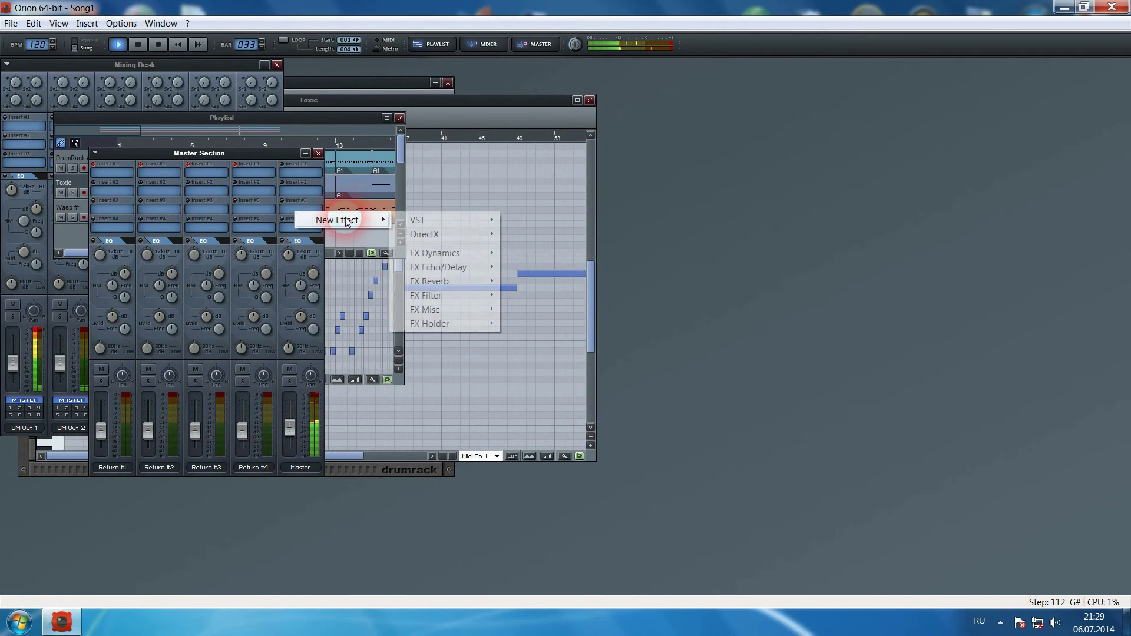
pyautogui.moveTo(474, 252)
pyautogui.click(539, 254)
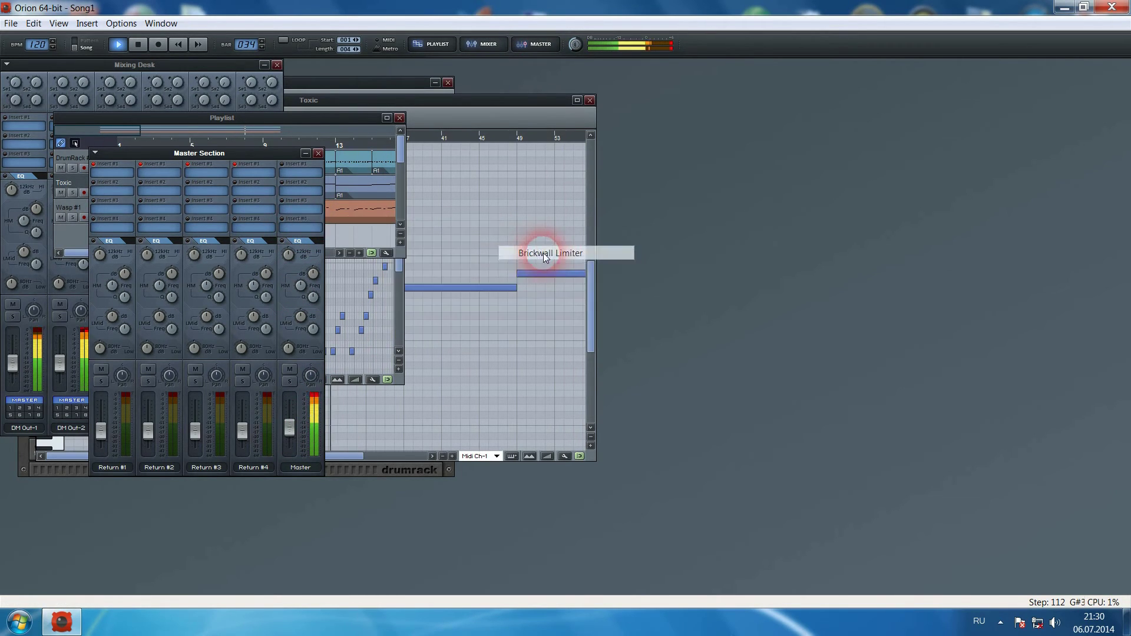
pyautogui.click(113, 172)
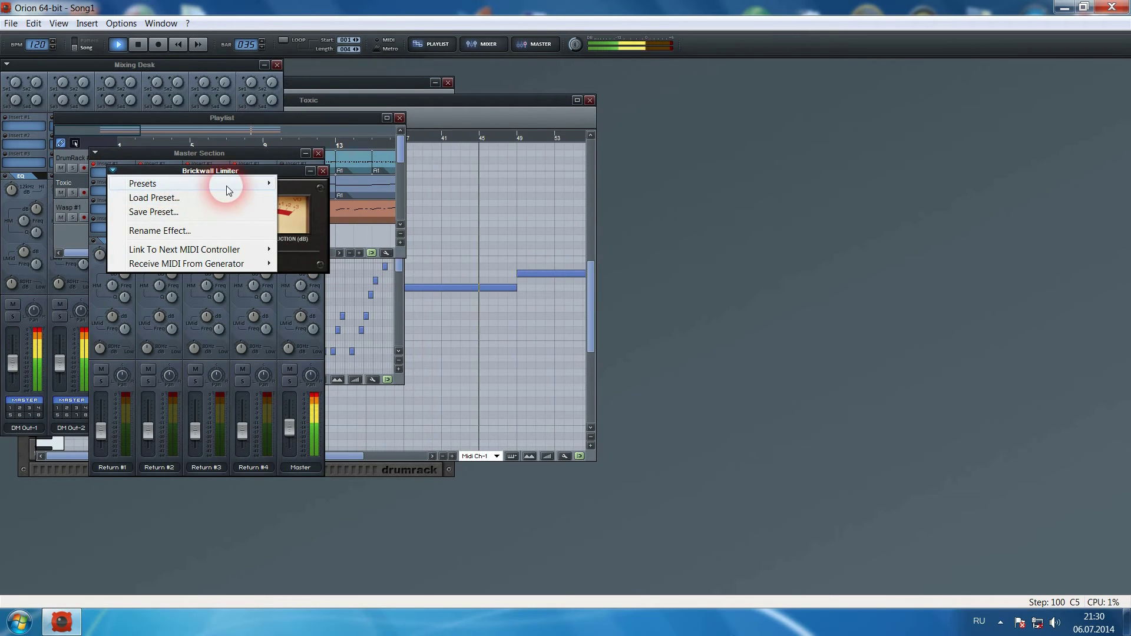
pyautogui.click(318, 299)
# Step: Raise the Master channel's volume to about -13.2 dB and return to the maximized playlist
pyautogui.click(289, 427)
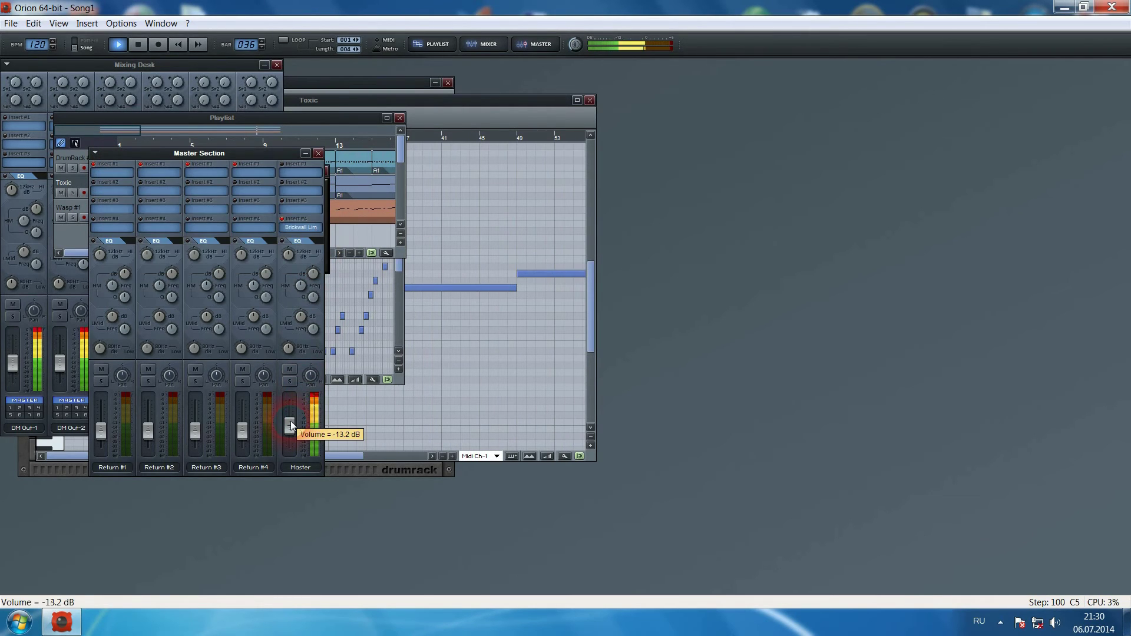
pyautogui.click(432, 46)
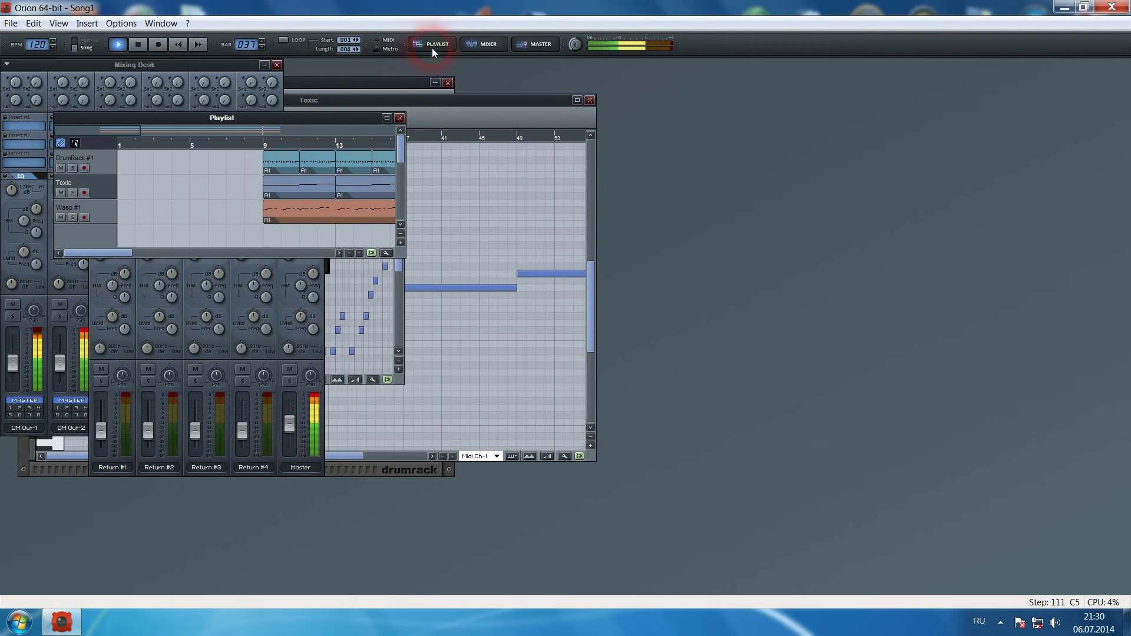
pyautogui.click(386, 117)
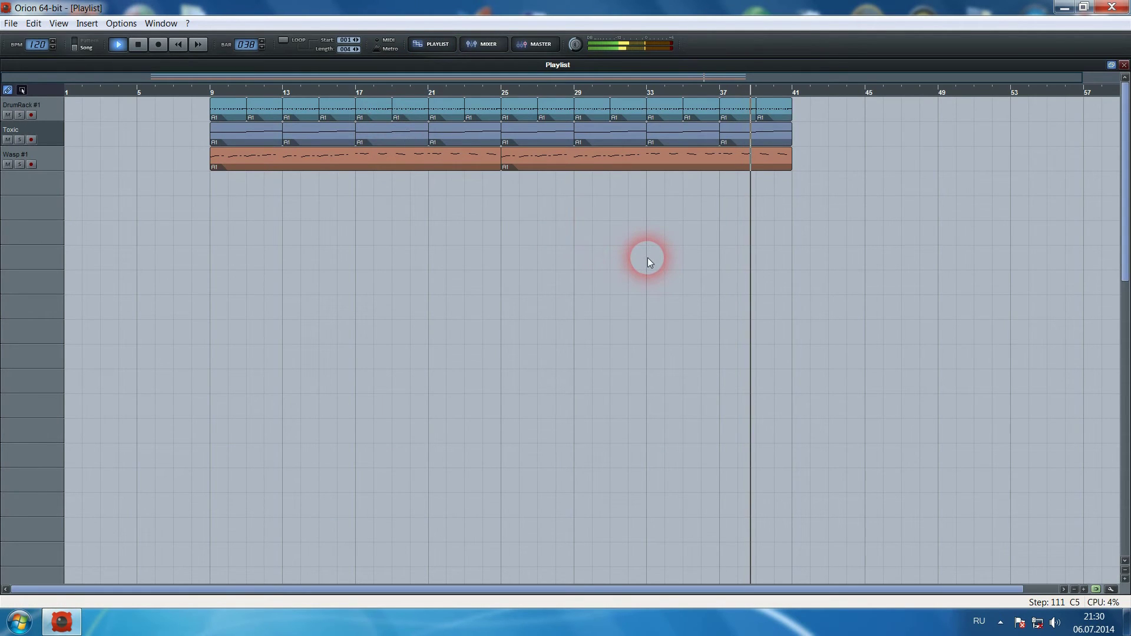